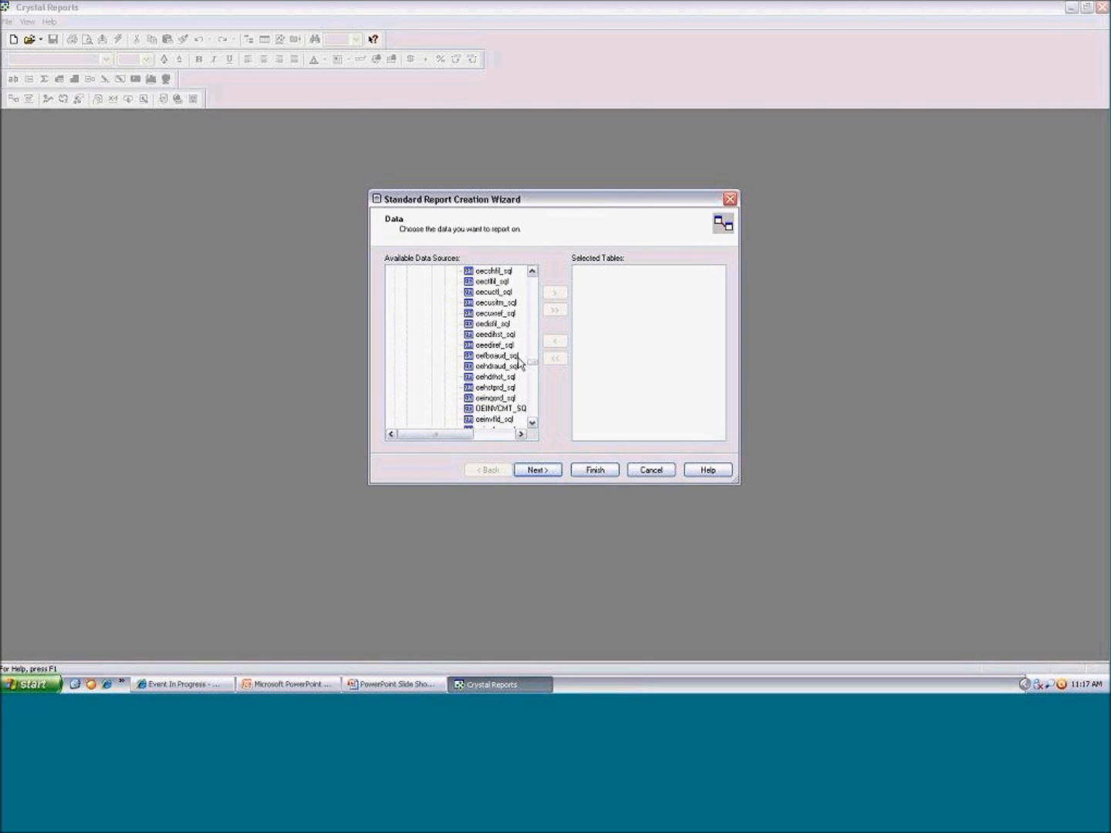
# Select the oehdrhst_sql table as the report's data source and continue to the field selection
pyautogui.scroll(-2, 519, 363)
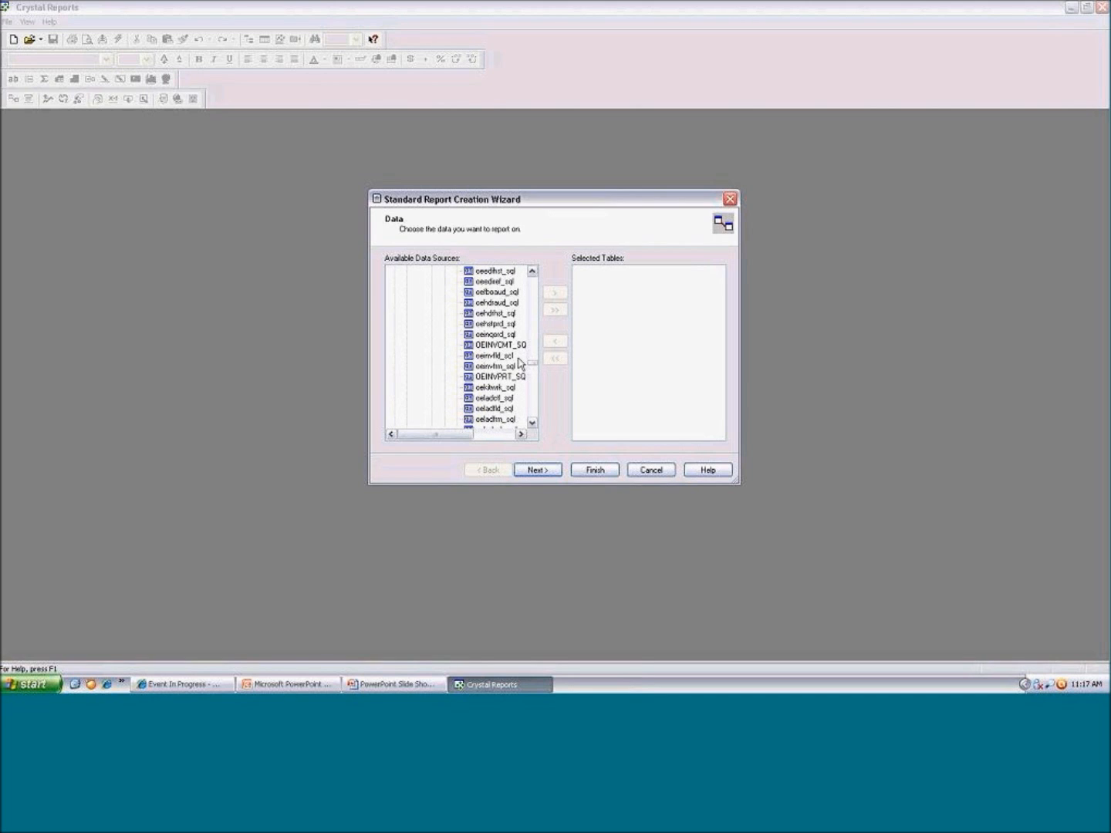
pyautogui.scroll(1, 520, 363)
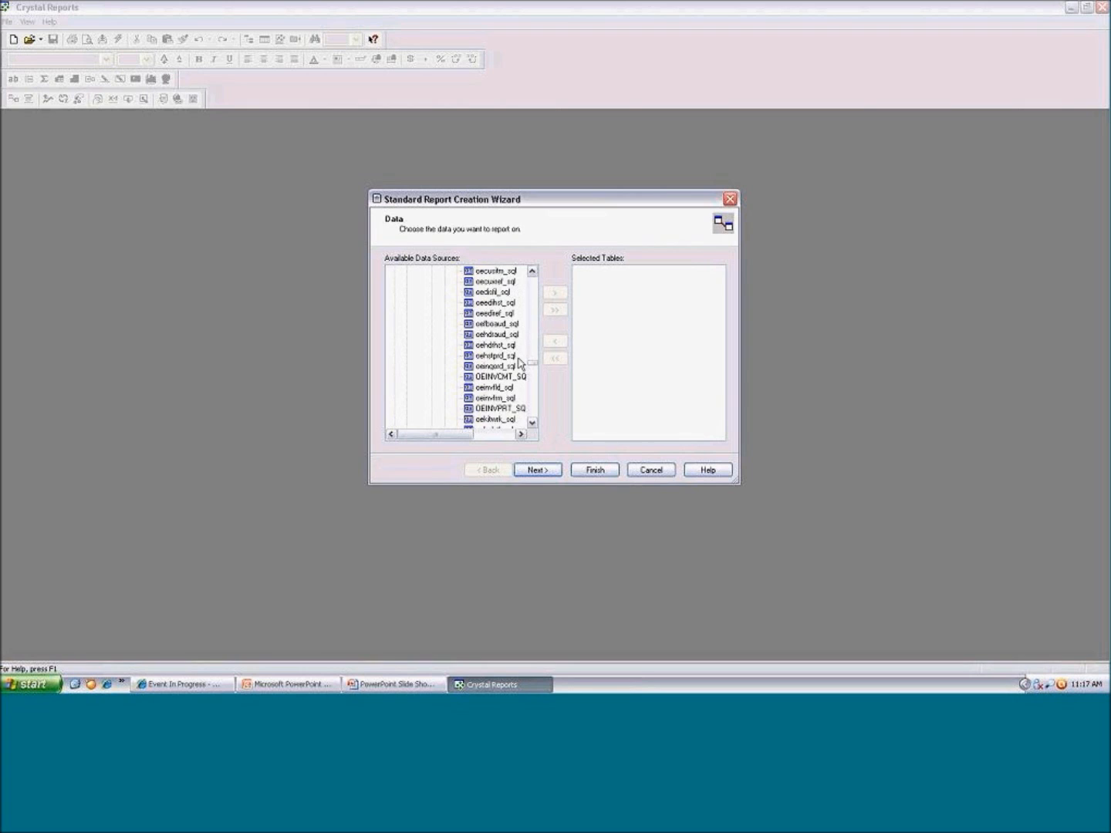
pyautogui.doubleClick(502, 345)
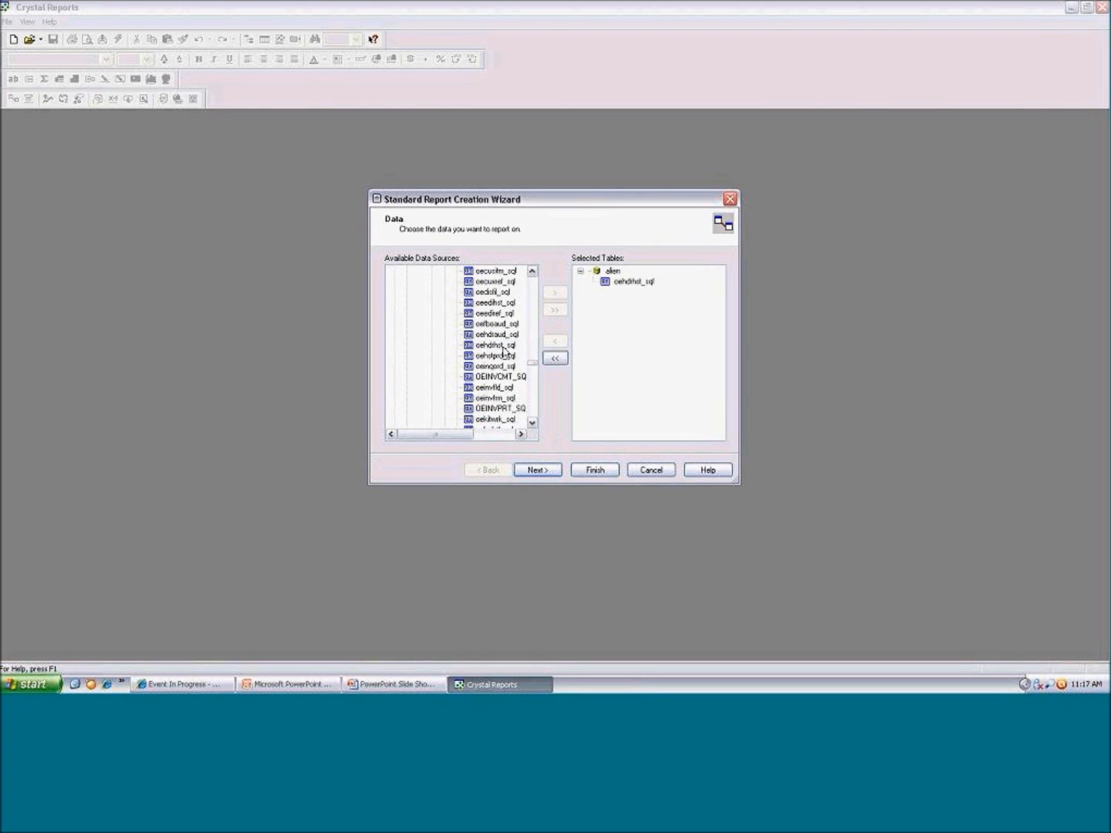
pyautogui.click(541, 470)
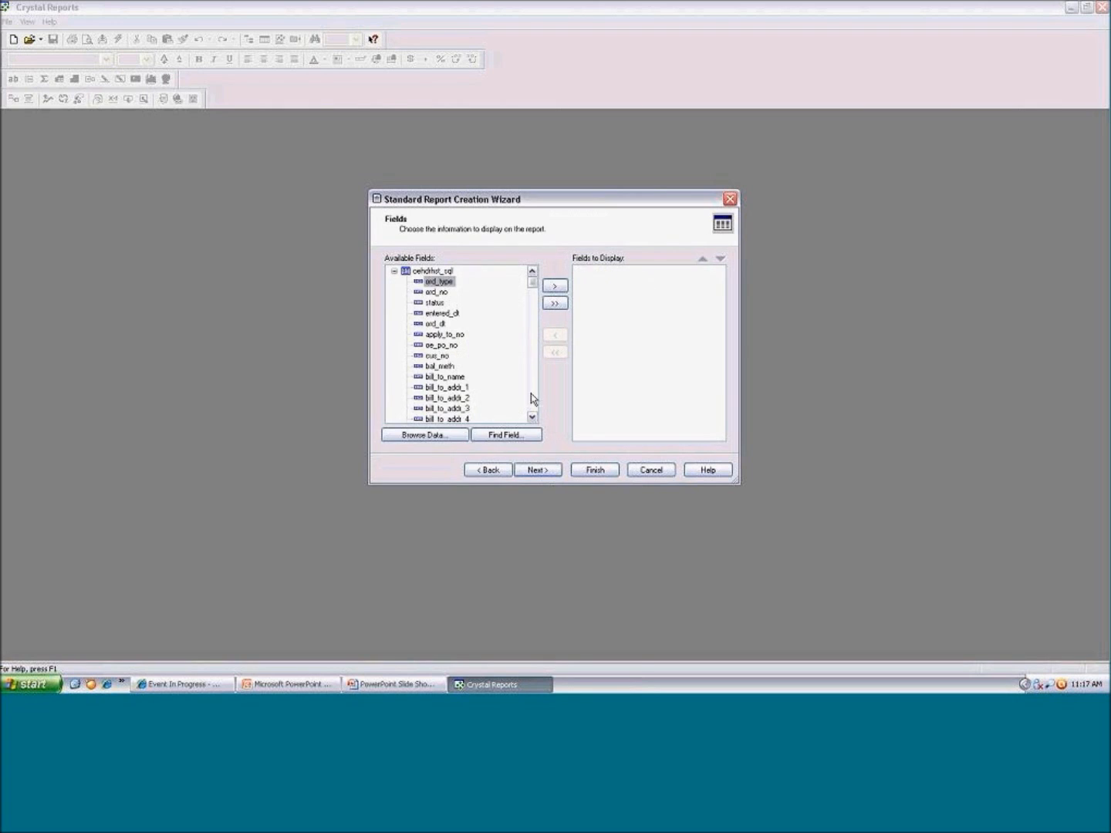
# Add the ord_no, cus_no, bill_to_name, inv_no and inv_dt fields to the report and finish the wizard
pyautogui.doubleClick(436, 294)
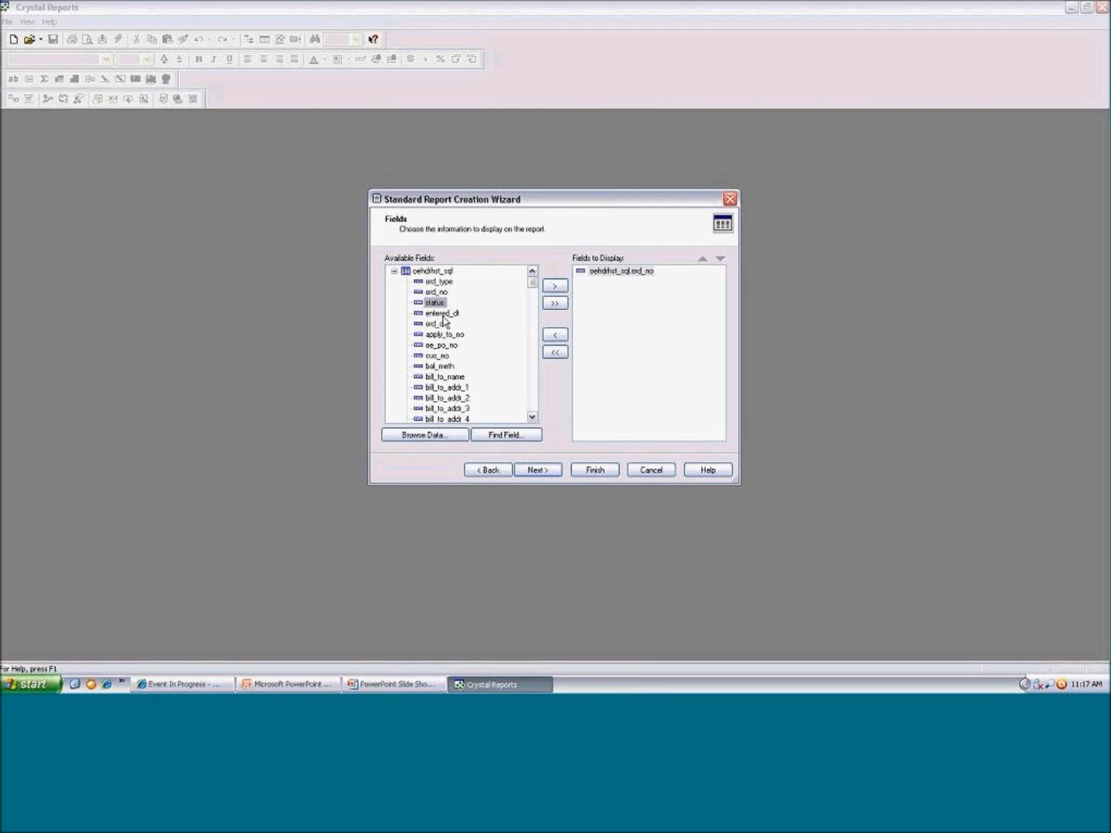
pyautogui.doubleClick(439, 356)
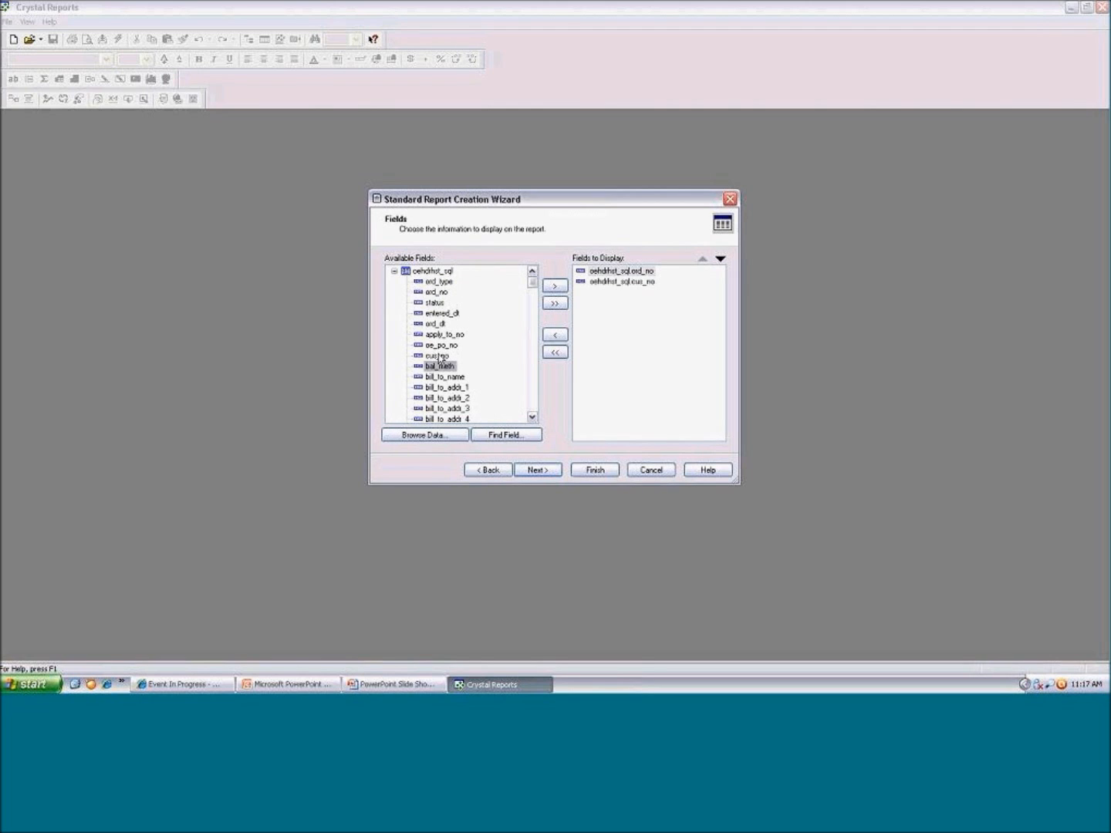
pyautogui.doubleClick(439, 377)
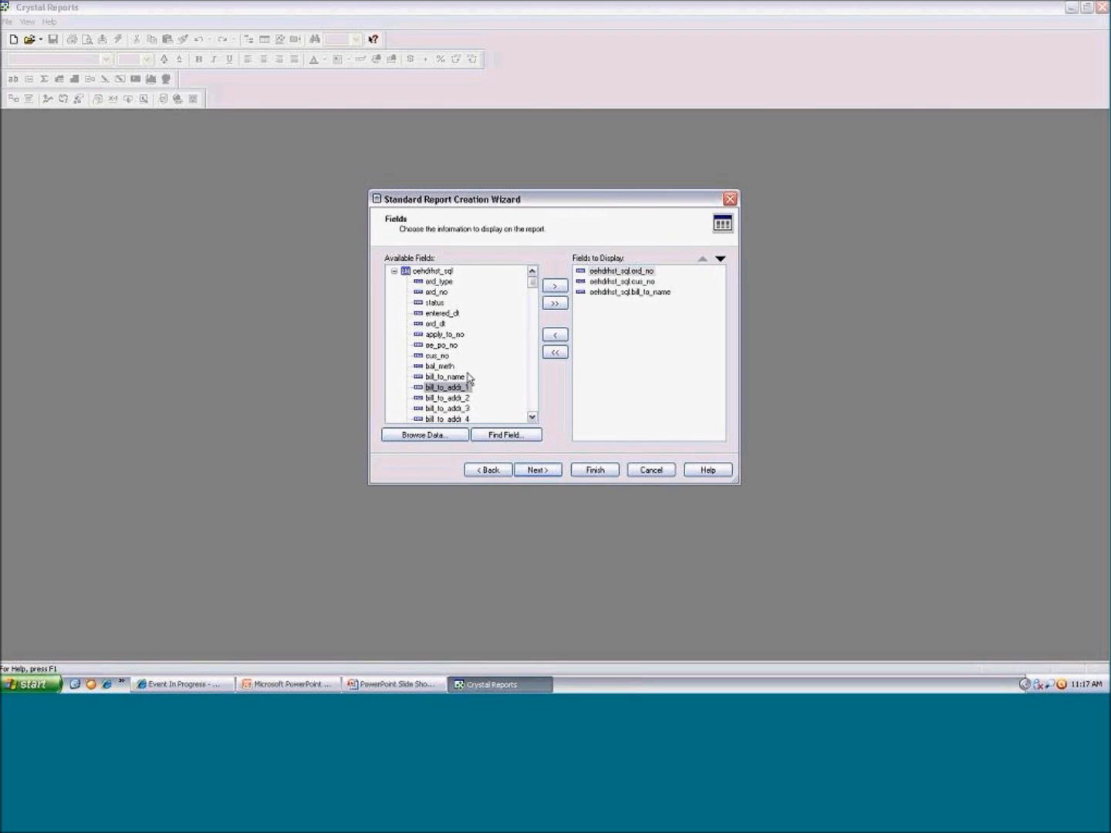
pyautogui.press('i')
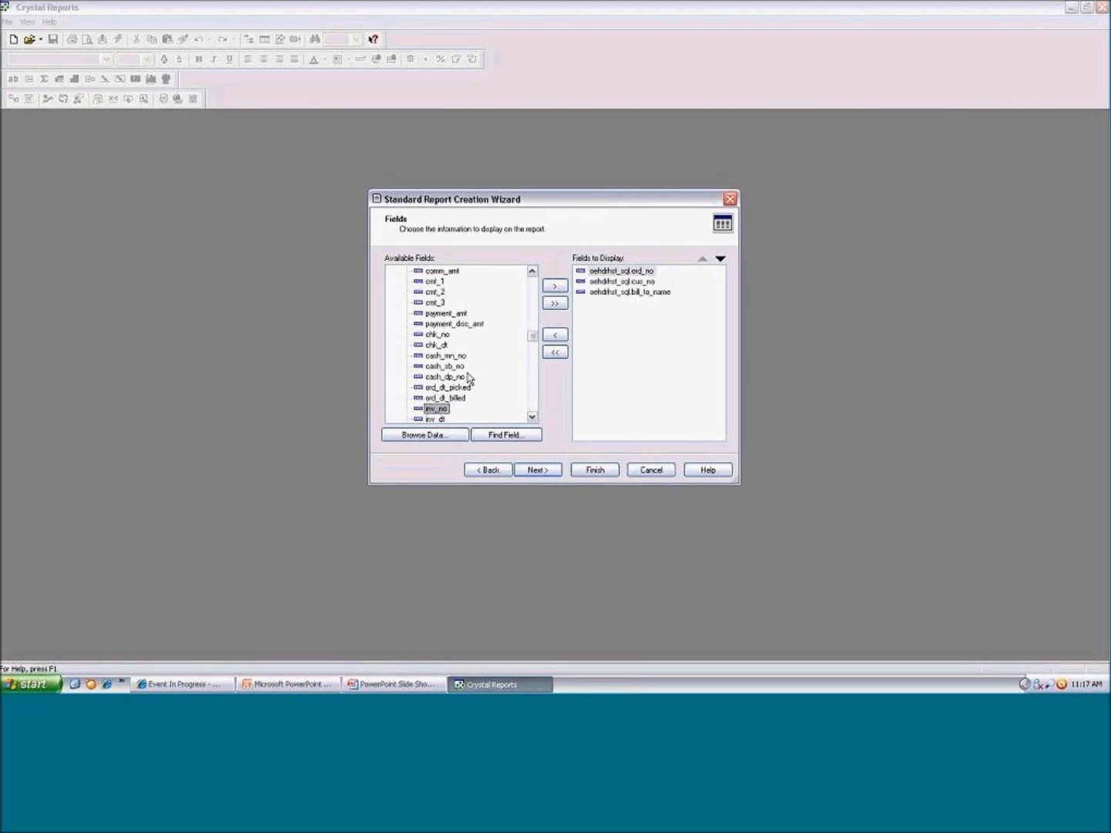
pyautogui.doubleClick(440, 409)
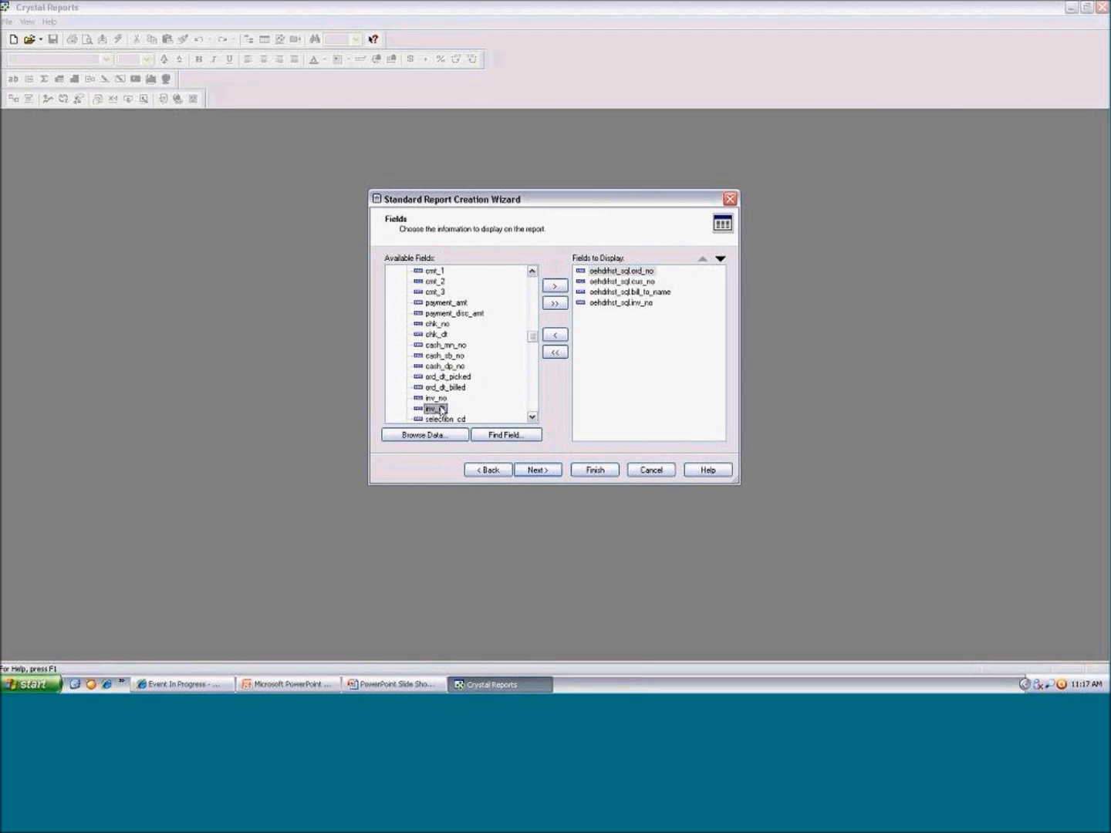
pyautogui.click(593, 475)
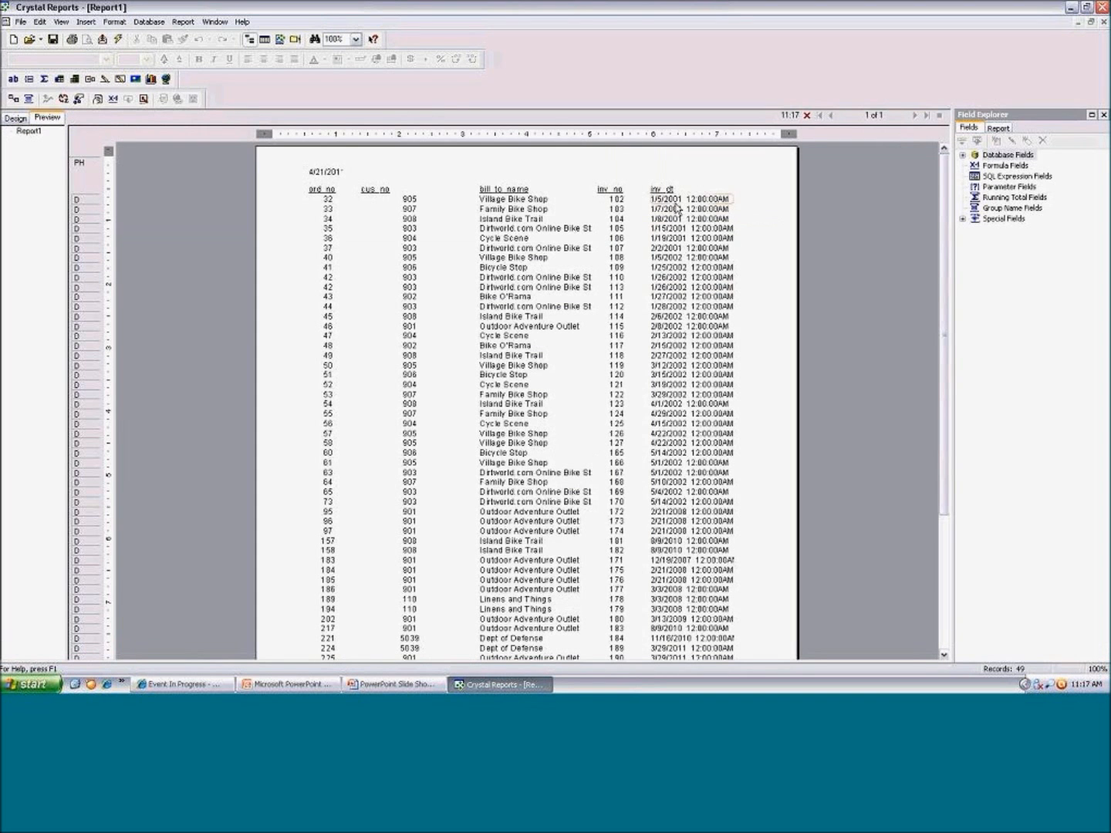
# Format the inv_dt field with the date-only style 3/1/99
pyautogui.click(674, 199)
pyautogui.rightClick(674, 199)
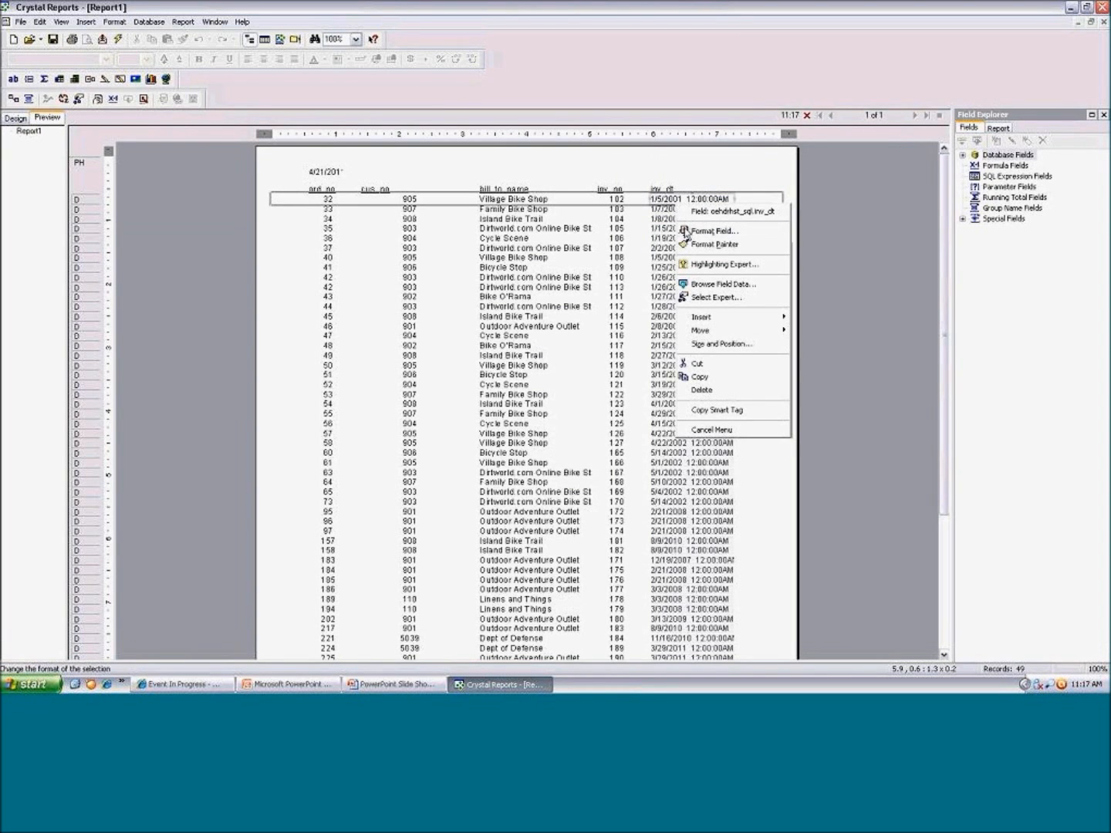
pyautogui.click(698, 231)
pyautogui.click(450, 376)
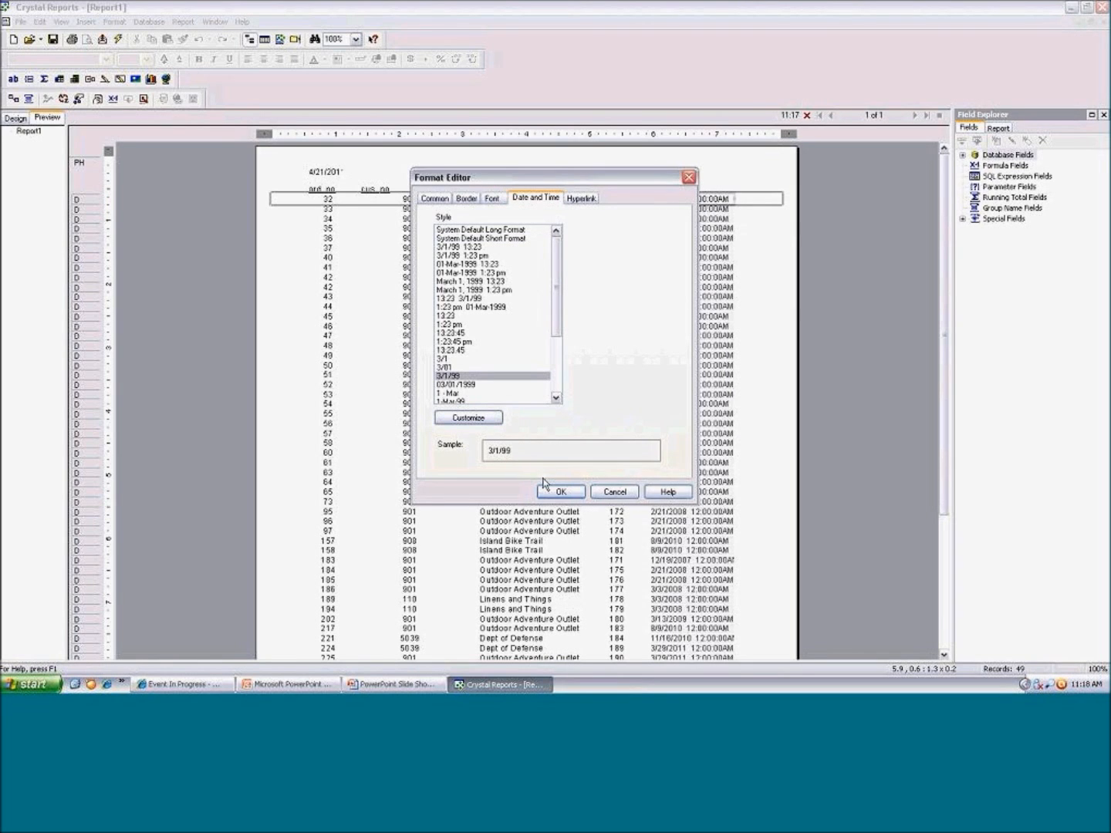
pyautogui.click(556, 492)
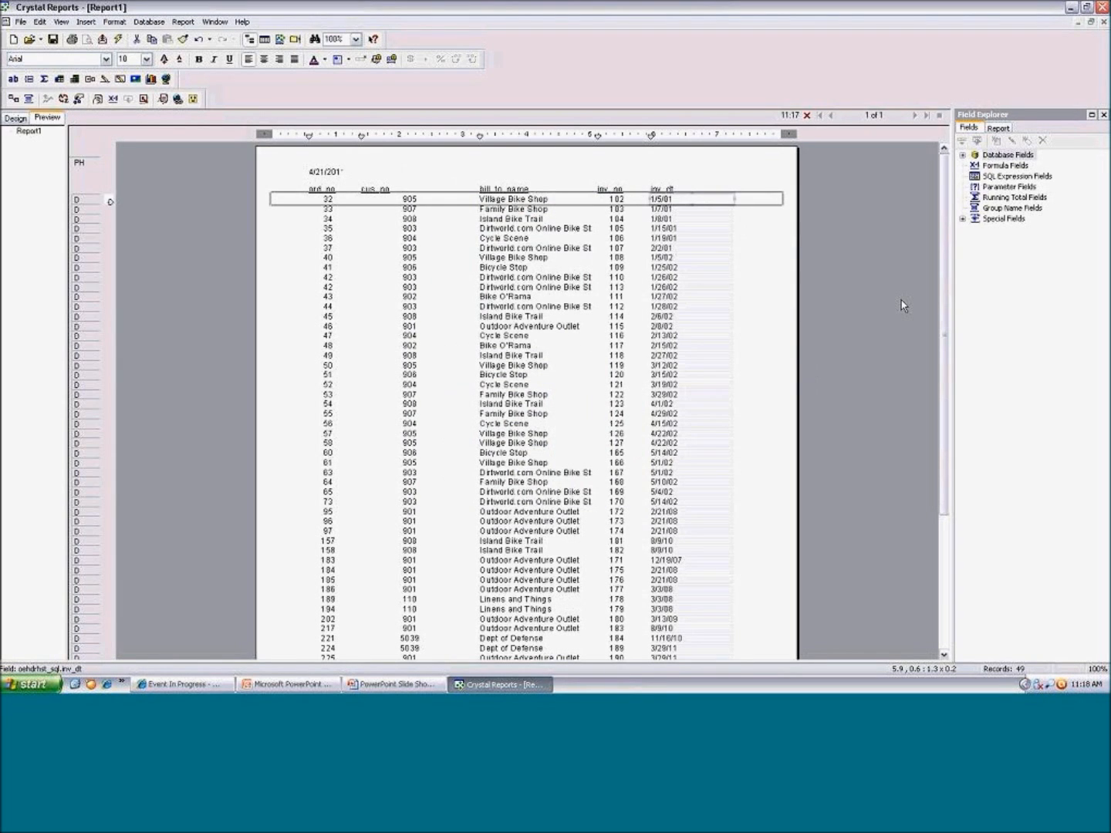
# Create a discrete string parameter field named customer with the prompting text customer
pyautogui.click(989, 187)
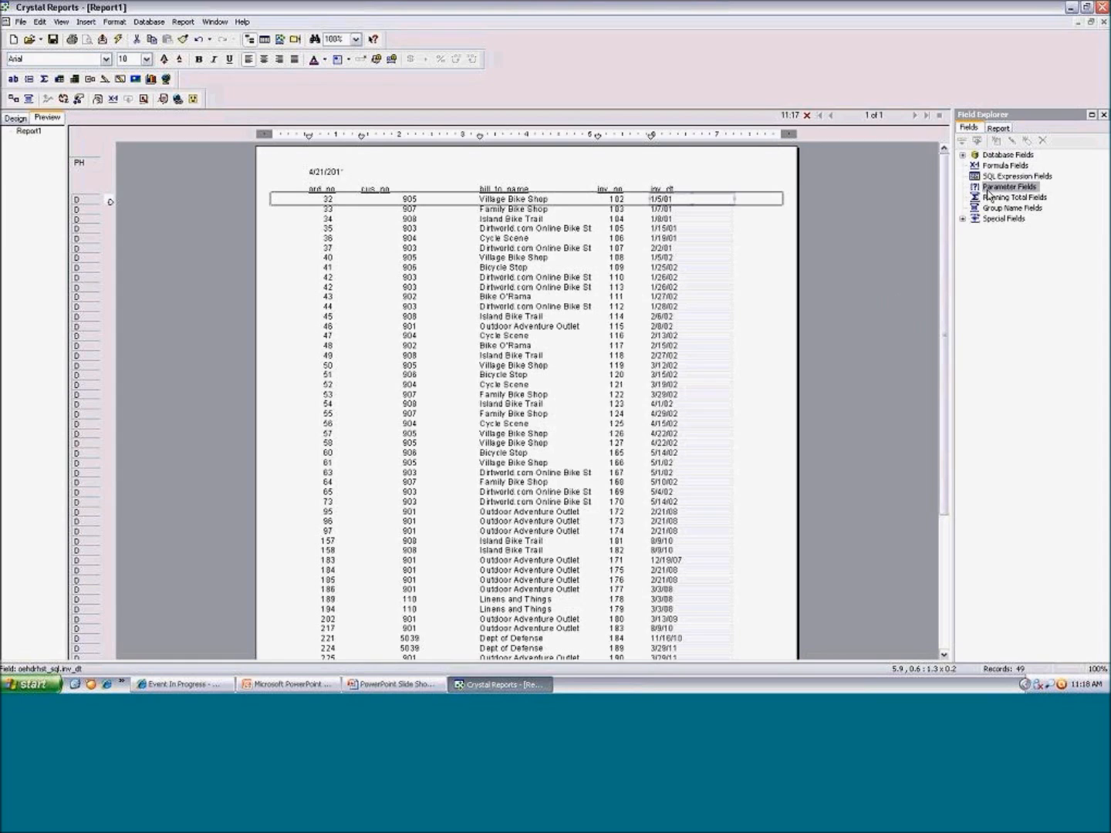
pyautogui.click(997, 142)
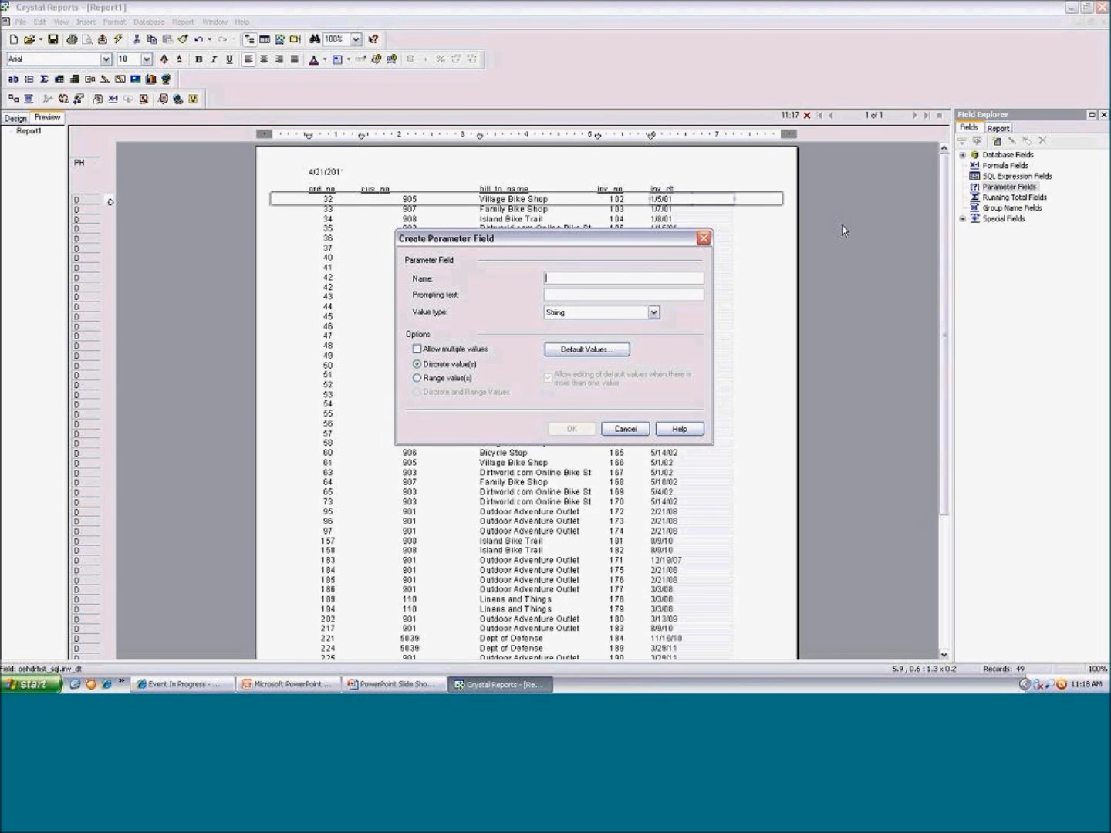
pyautogui.write('customer')
pyautogui.press('Tab')
pyautogui.write('customer')
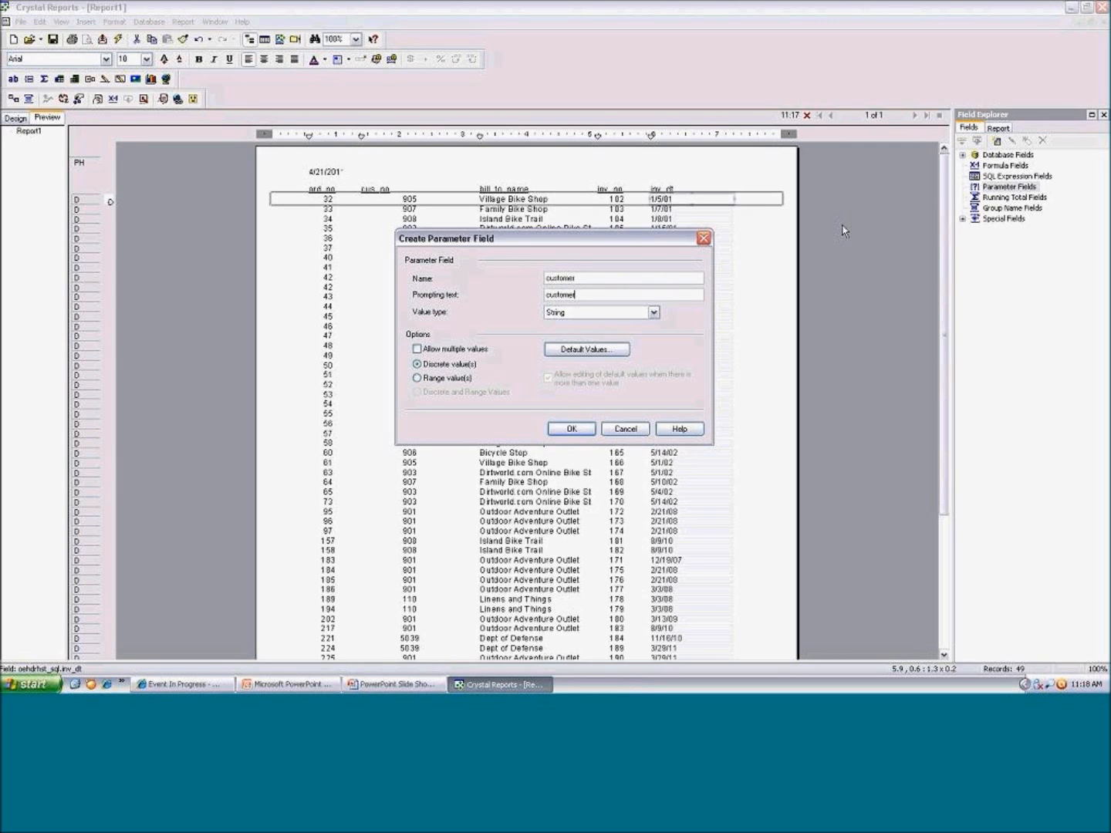
pyautogui.click(571, 428)
# Place the customer parameter in the page header above inv_no and enter a customer number as its discrete value
pyautogui.moveTo(1003, 198); pyautogui.dragTo(604, 171)
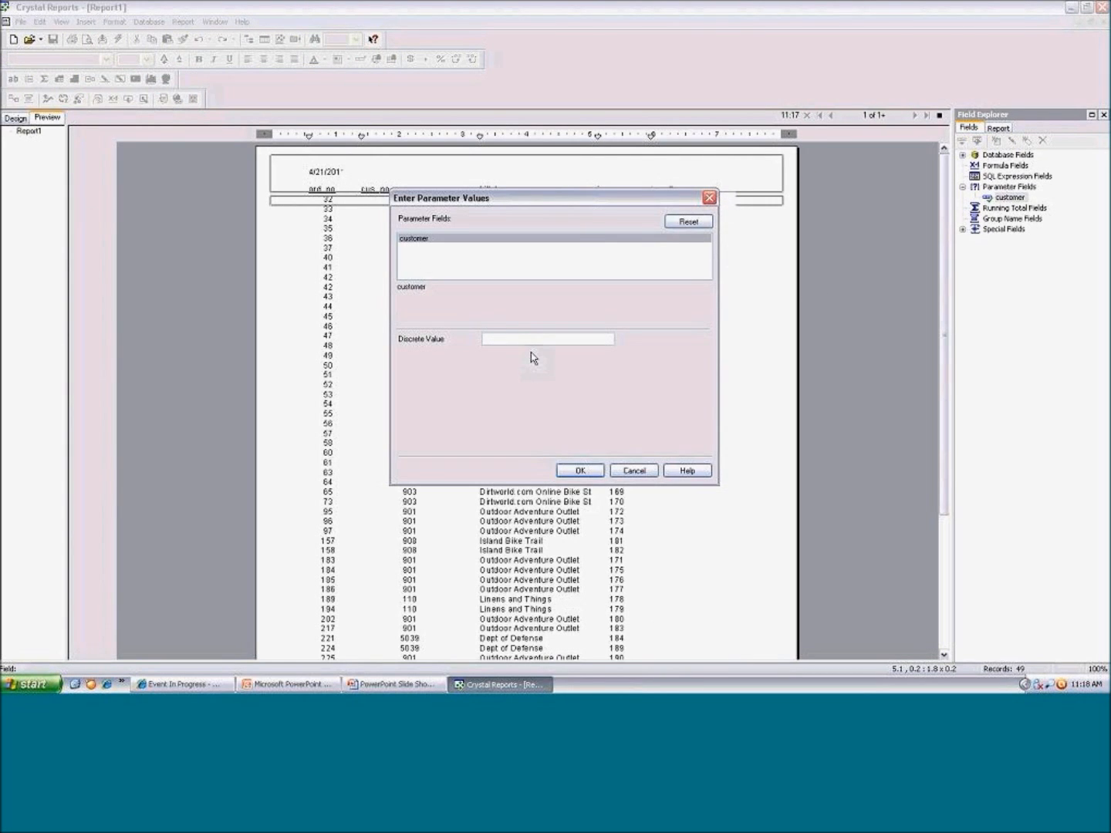
pyautogui.write('901')
pyautogui.press('Return')
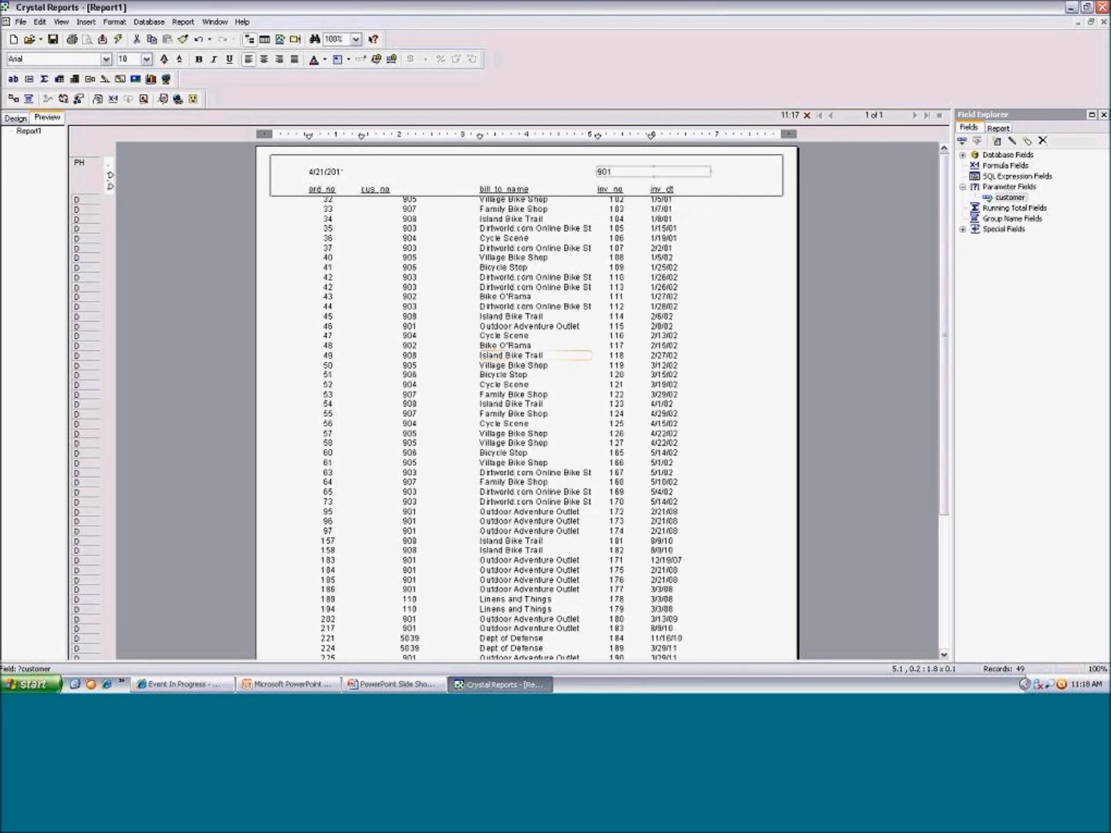
# Add a record selection where cus_no is equal to the customer parameter and apply it to the report
pyautogui.click(183, 23)
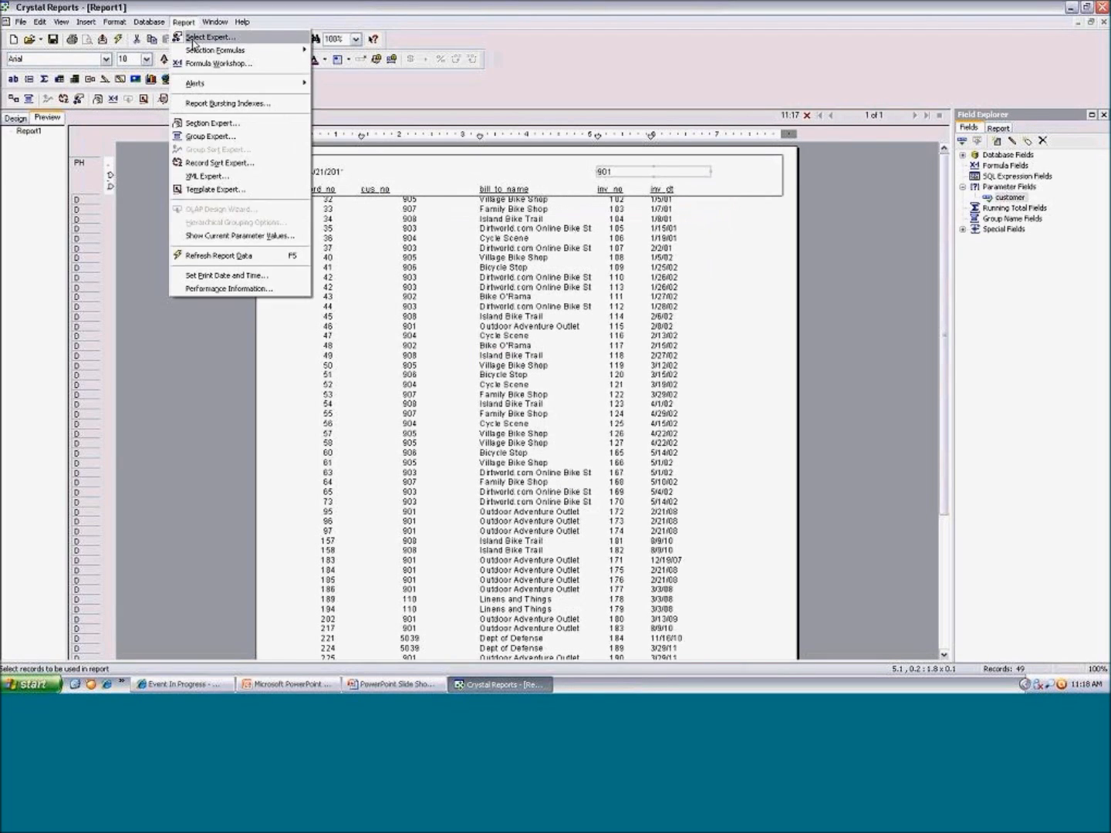
pyautogui.click(193, 40)
pyautogui.doubleClick(474, 302)
pyautogui.click(147, 107)
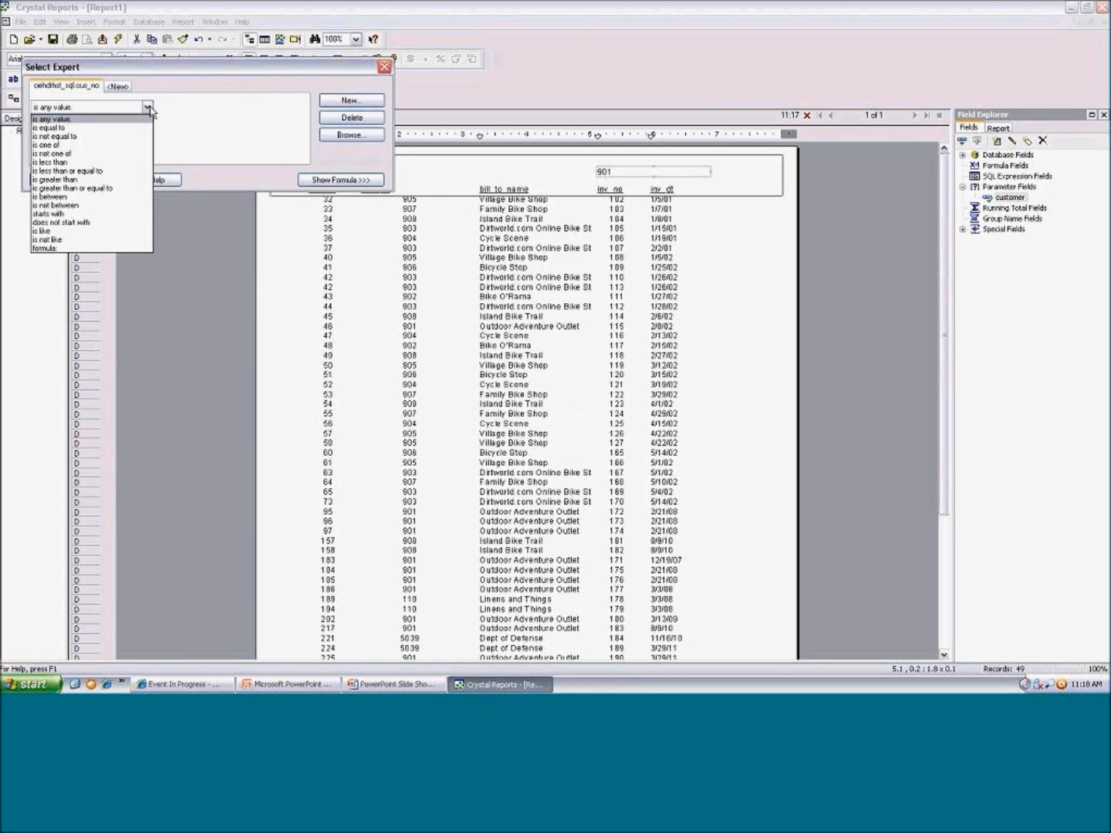
pyautogui.click(133, 128)
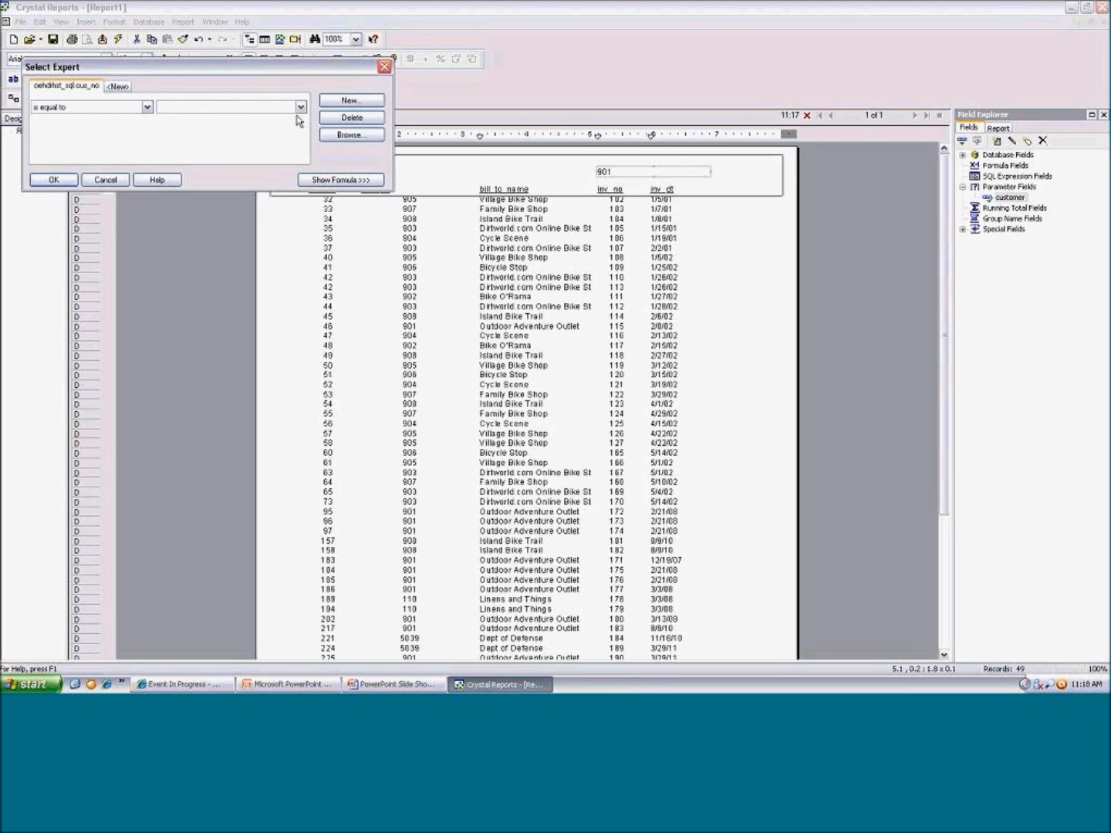
pyautogui.click(301, 107)
pyautogui.click(234, 121)
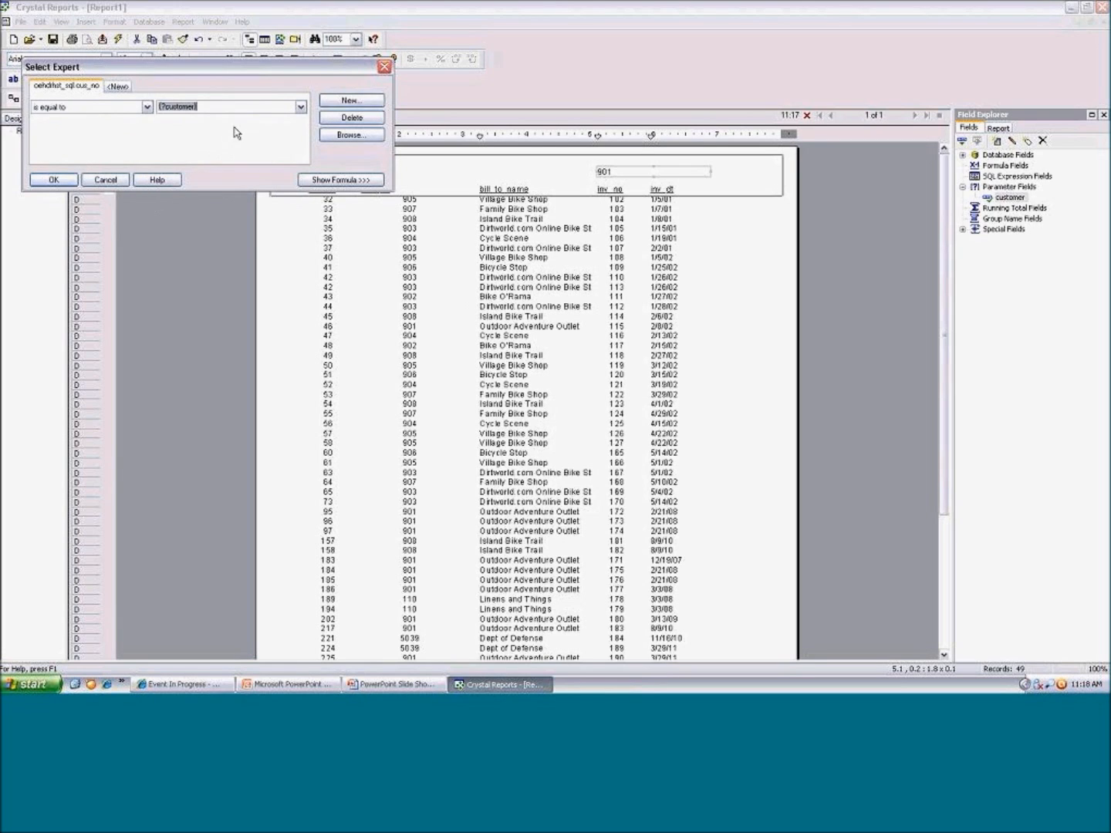
pyautogui.click(46, 180)
pyautogui.click(588, 366)
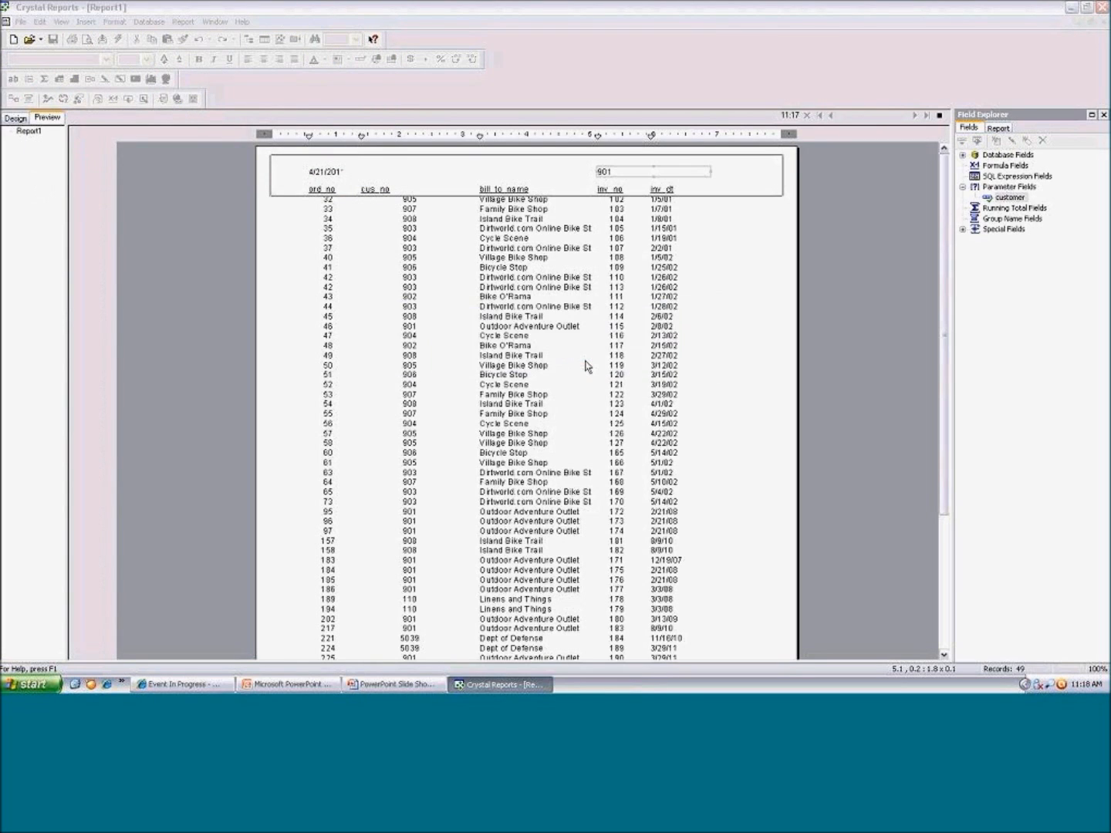
# Save the report as sales.rpt in the Crystal toolbox folder
pyautogui.click(53, 39)
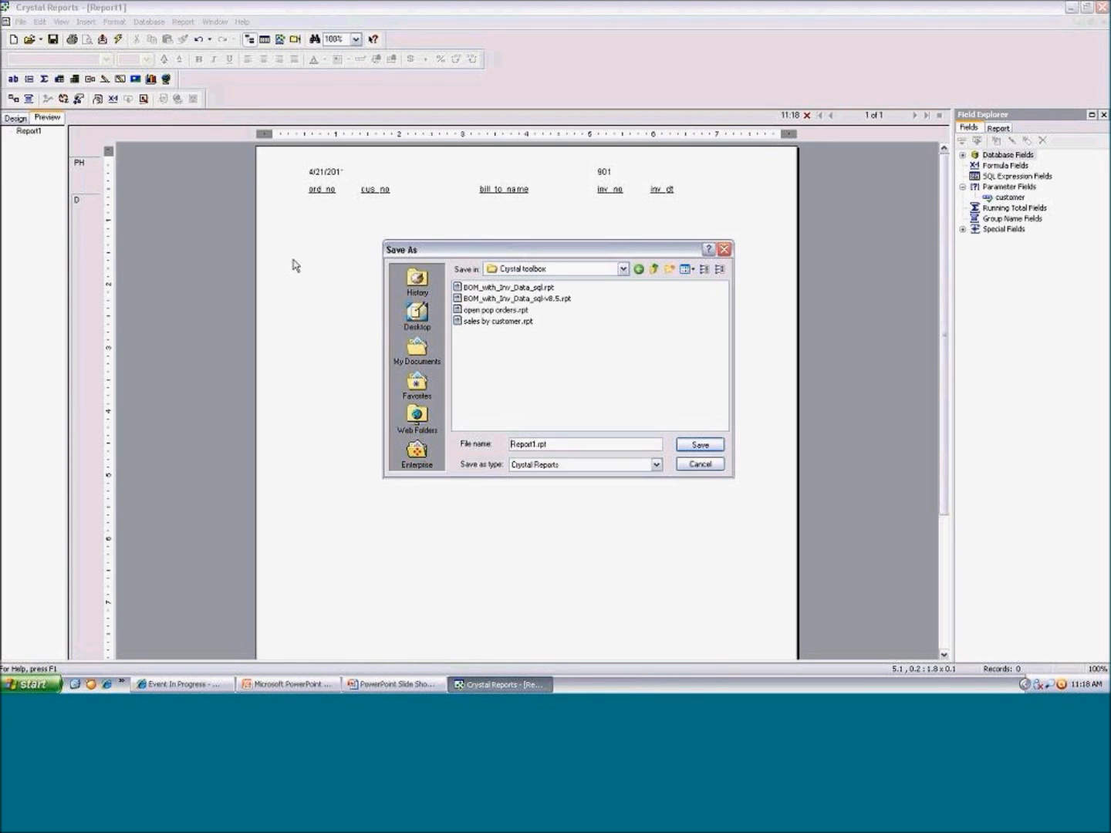
pyautogui.press('BackSpace')
pyautogui.press('BackSpace')
pyautogui.press('BackSpace')
pyautogui.press('BackSpace')
pyautogui.press('BackSpace')
pyautogui.press('BackSpace')
pyautogui.press('BackSpace')
pyautogui.write('sales')
pyautogui.press('Return')
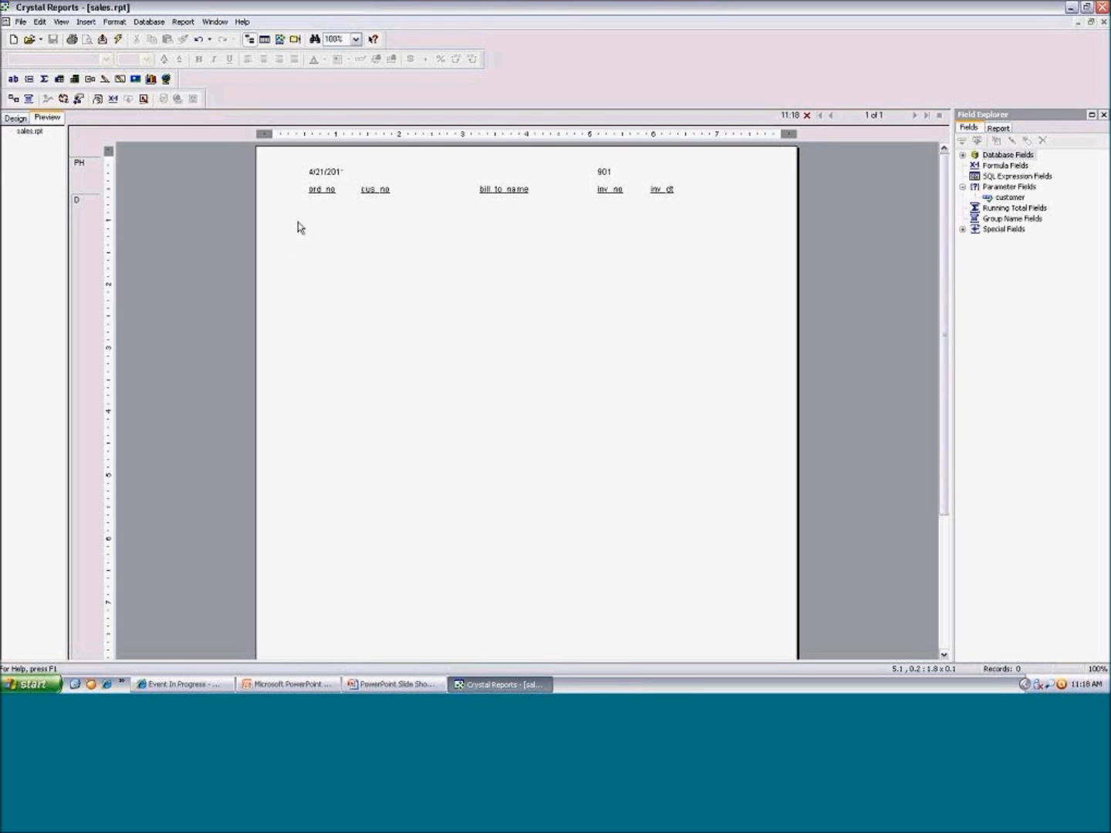
# Close Crystal Reports and switch to the Koperniko Reports page in Internet Explorer
pyautogui.click(1104, 9)
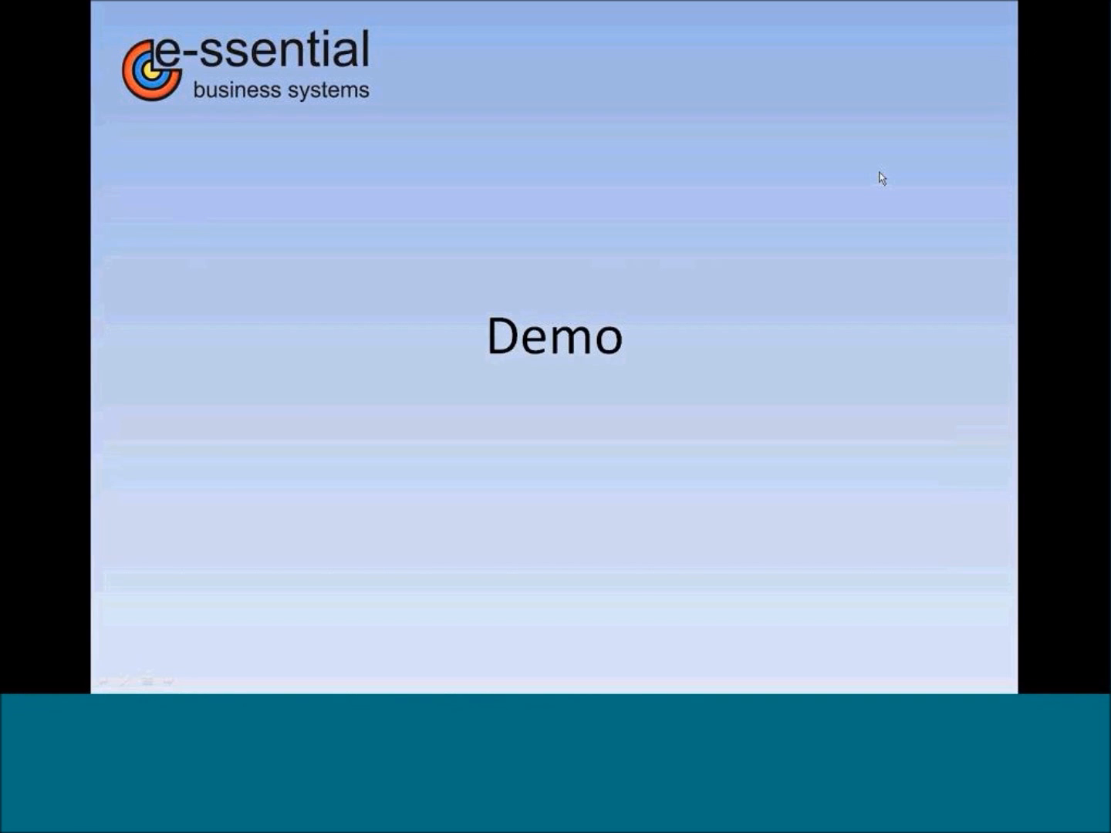
pyautogui.press('super')
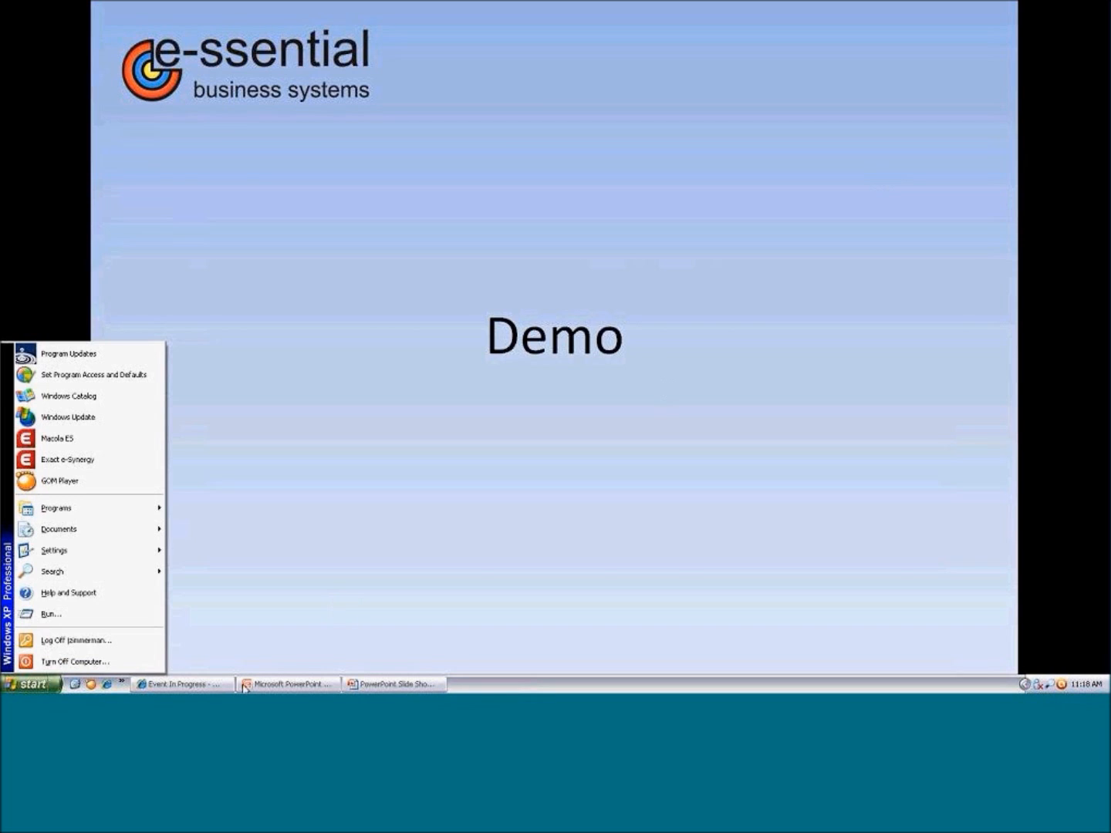
pyautogui.click(209, 683)
pyautogui.click(209, 684)
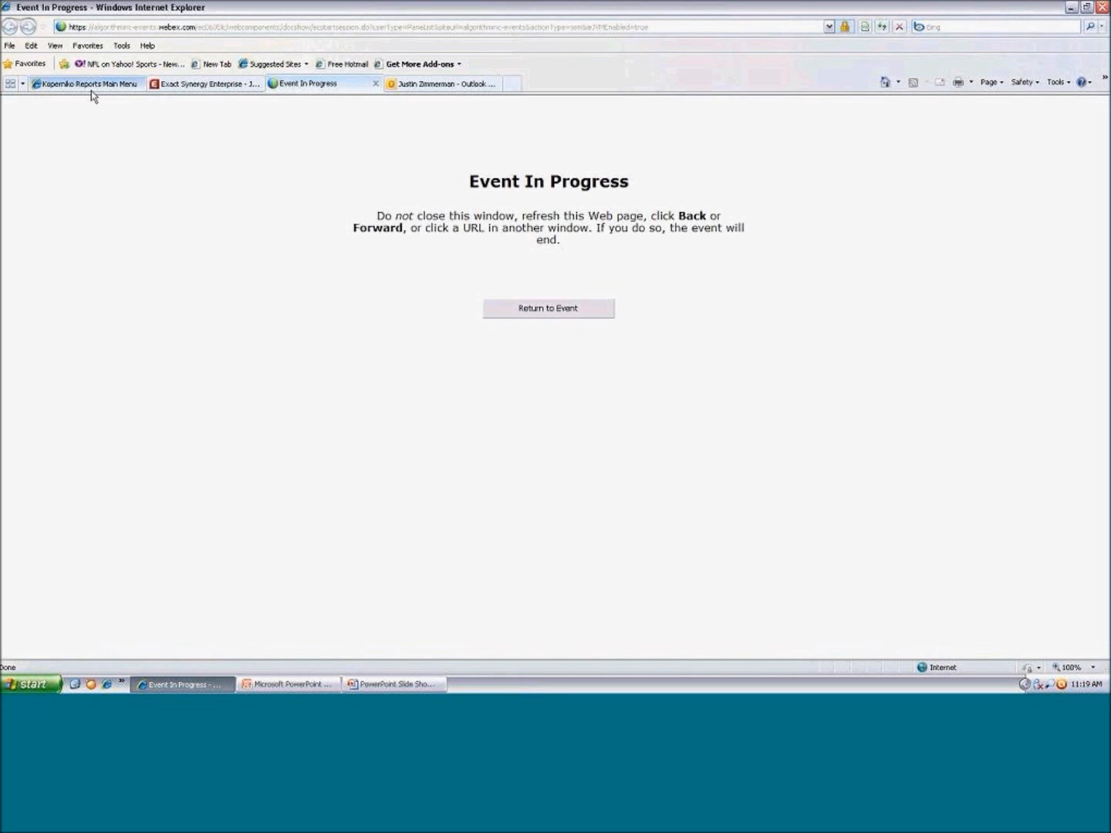
pyautogui.click(91, 87)
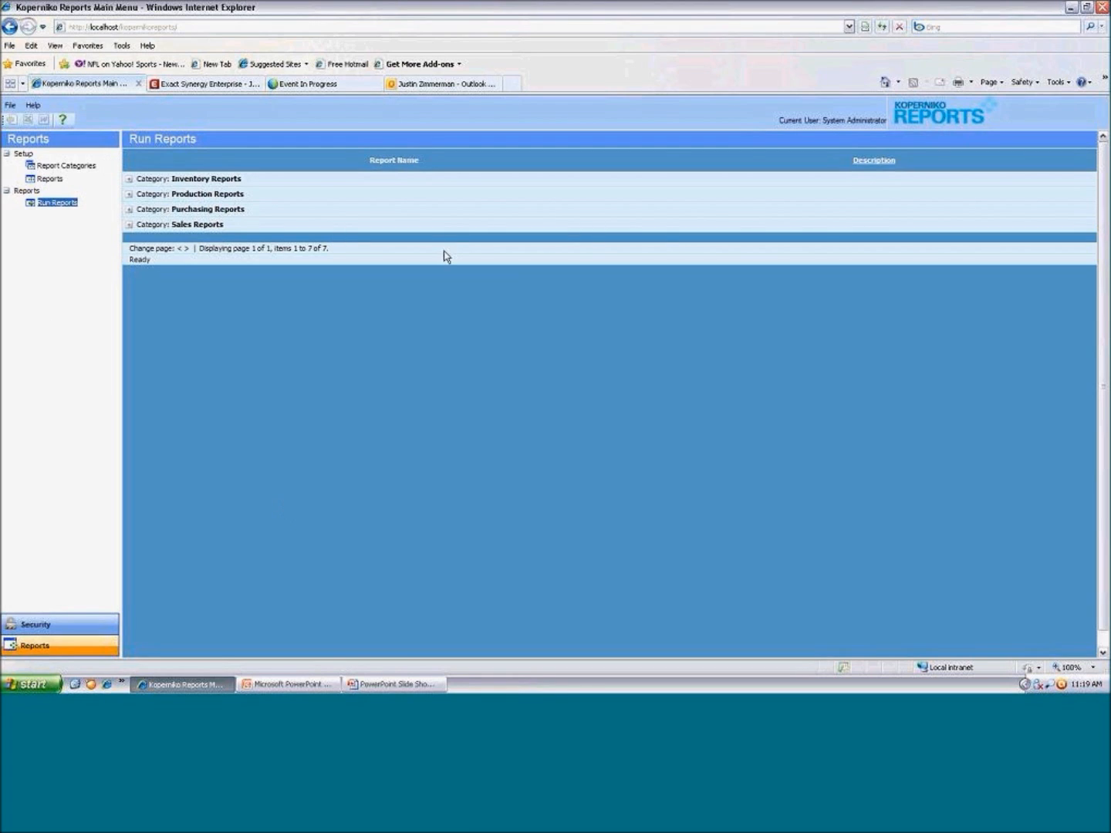
# View the Users list in the security section, and return to the report categories
pyautogui.click(44, 626)
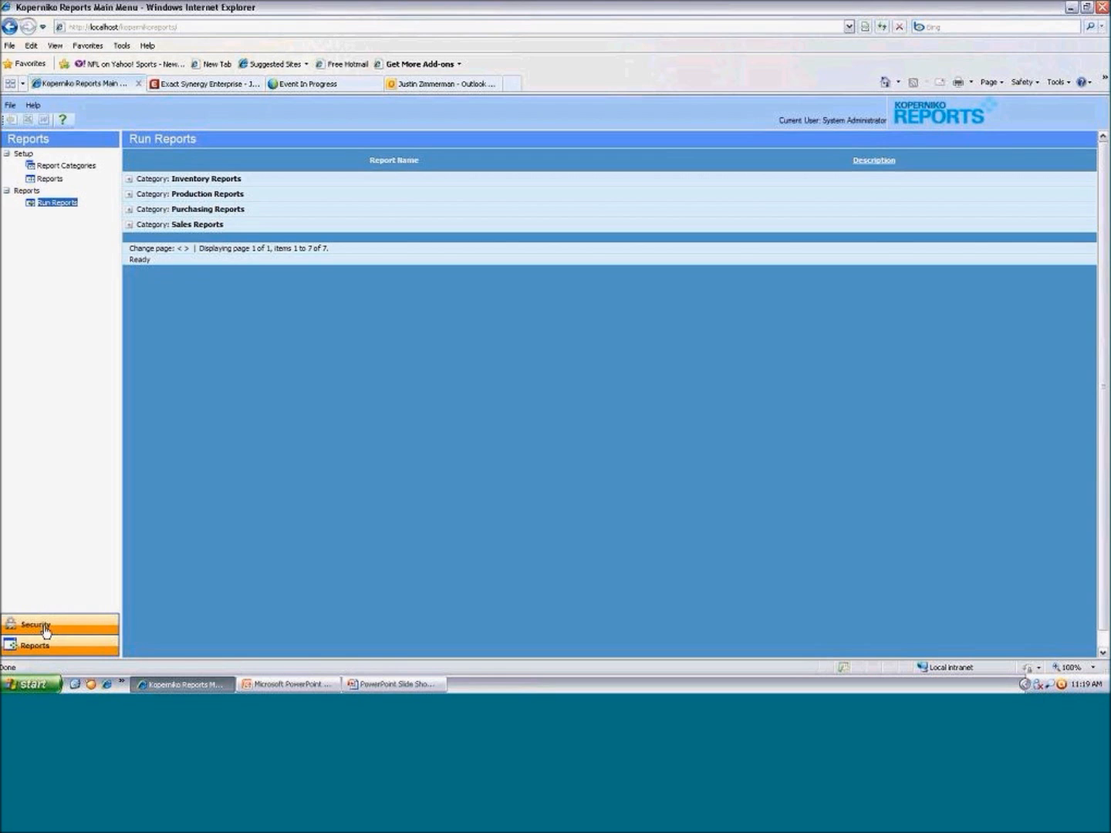
pyautogui.click(44, 632)
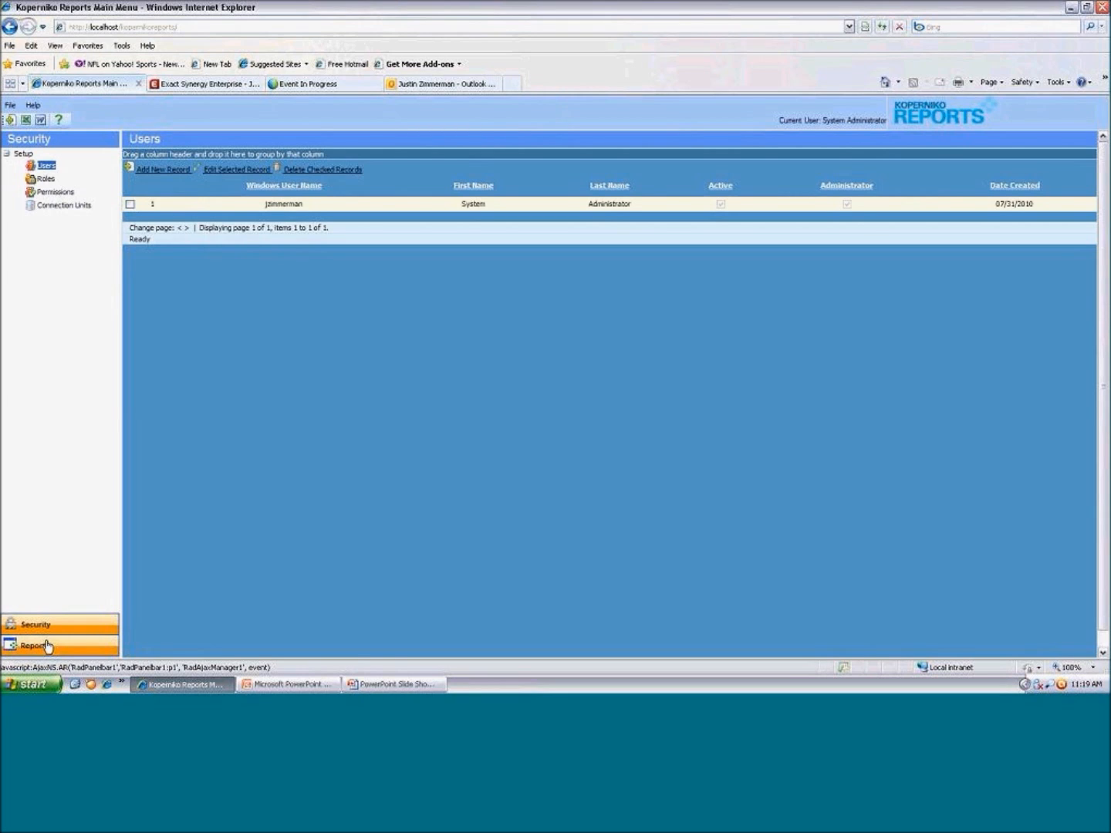
pyautogui.click(47, 646)
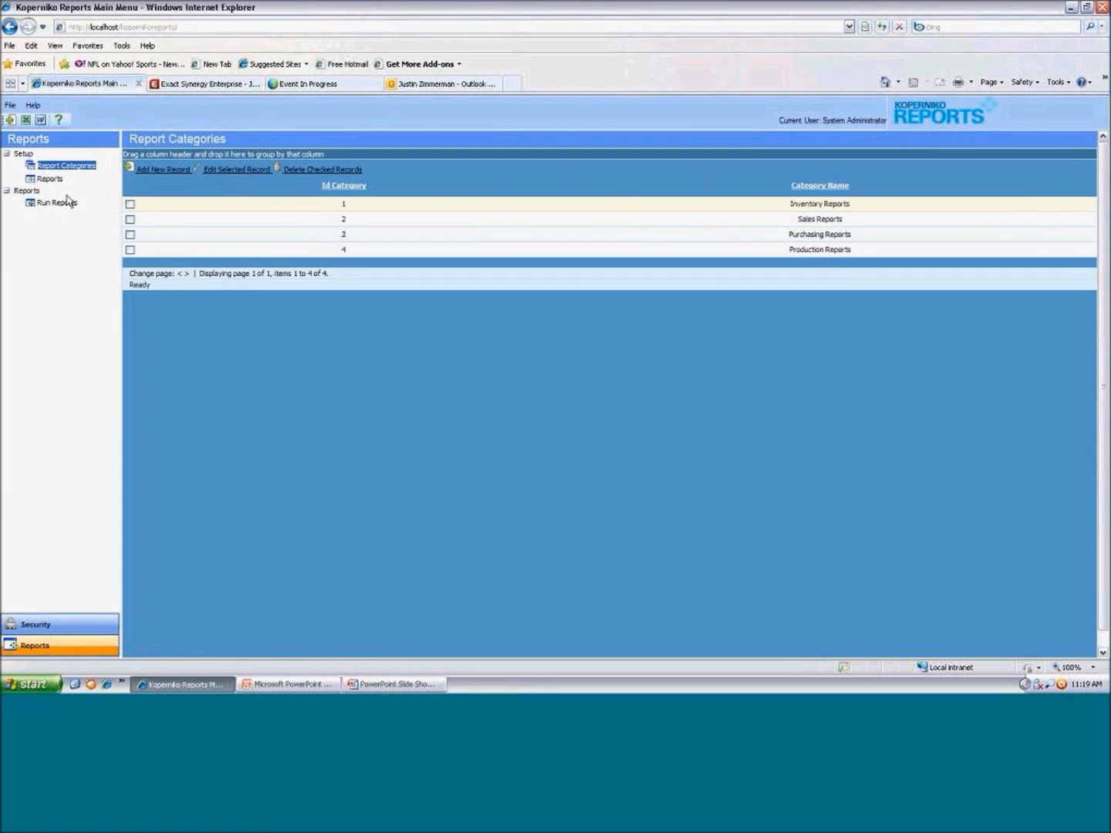
# Add a new report record with the name Sales, the description Sales and the report tag sales
pyautogui.click(49, 178)
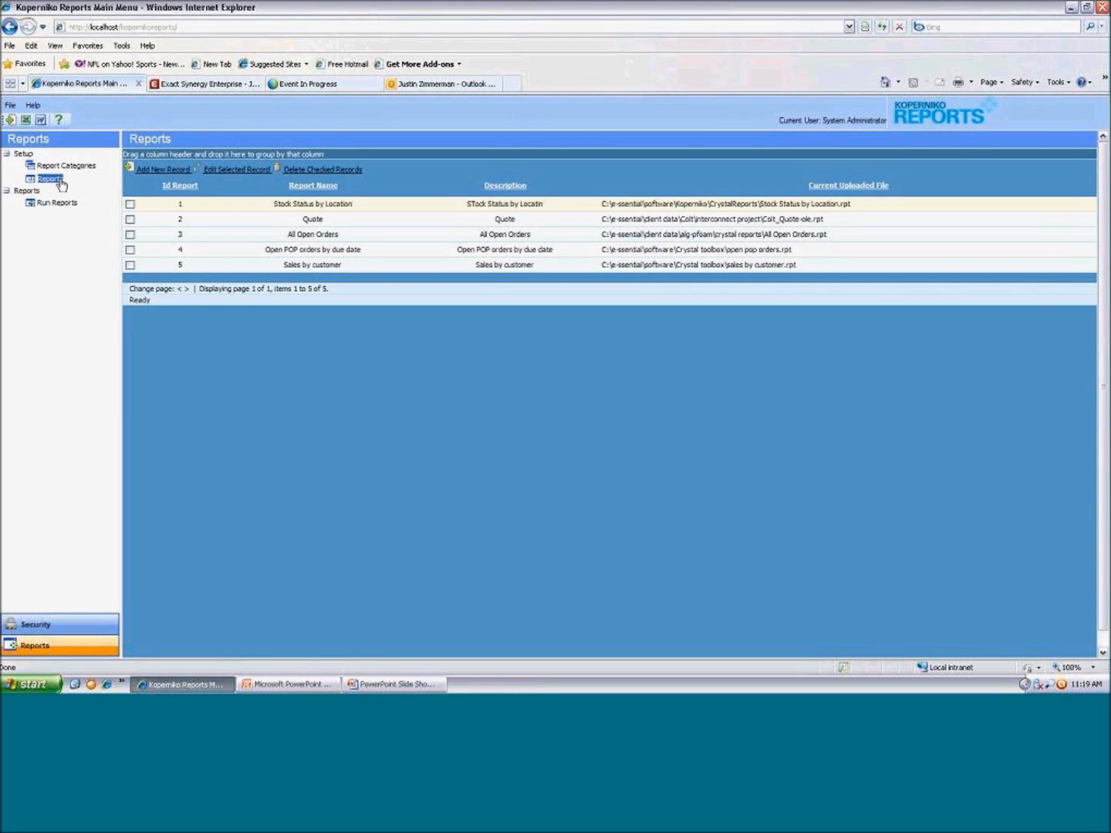
pyautogui.click(155, 172)
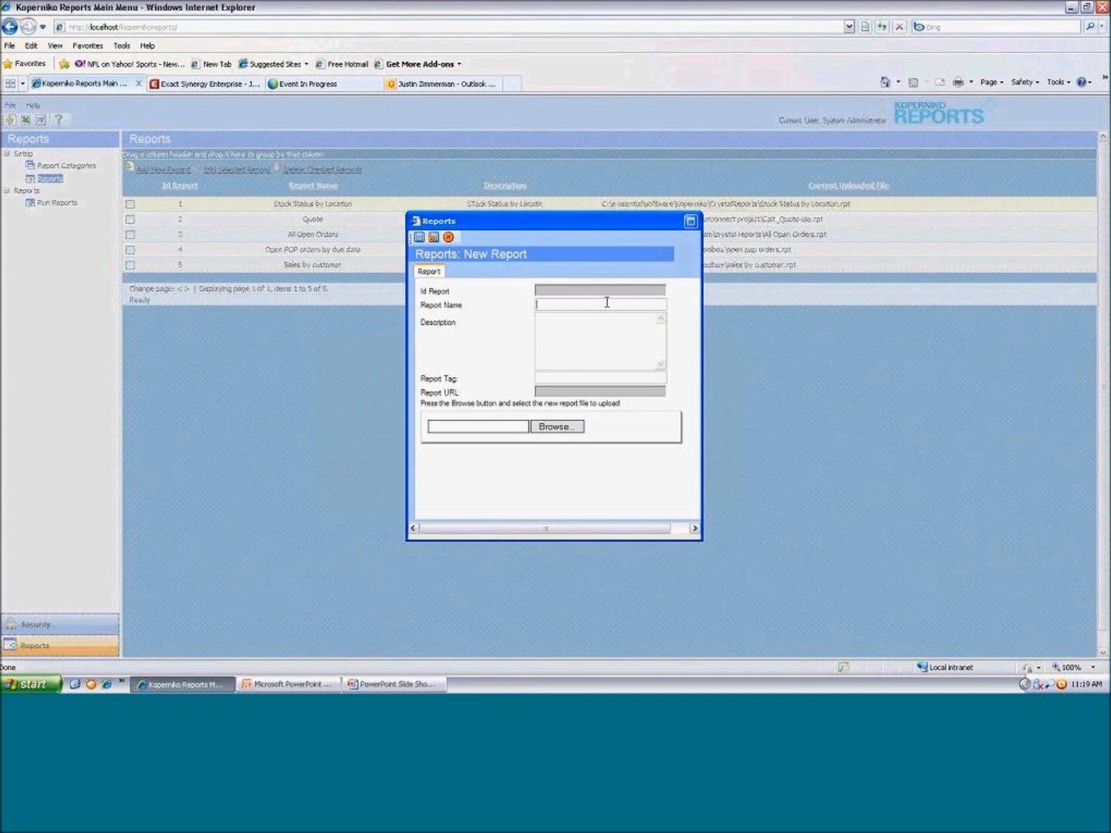
pyautogui.click(606, 302)
pyautogui.write('Sales')
pyautogui.press('Tab')
pyautogui.write('Seles')
pyautogui.click(571, 376)
pyautogui.write('sales')
# Choose the saved sales report file from the Crystal toolbox folder for upload and save the new report record
pyautogui.click(554, 434)
pyautogui.doubleClick(84, 114)
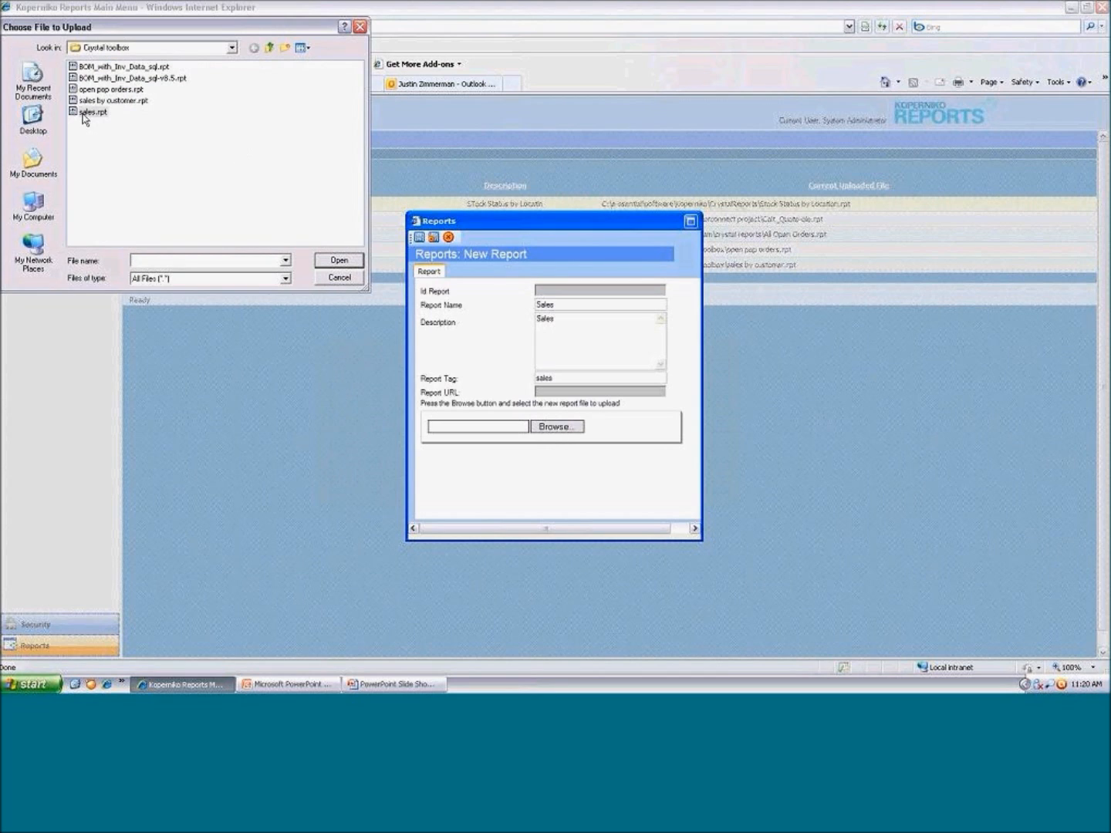
pyautogui.click(418, 239)
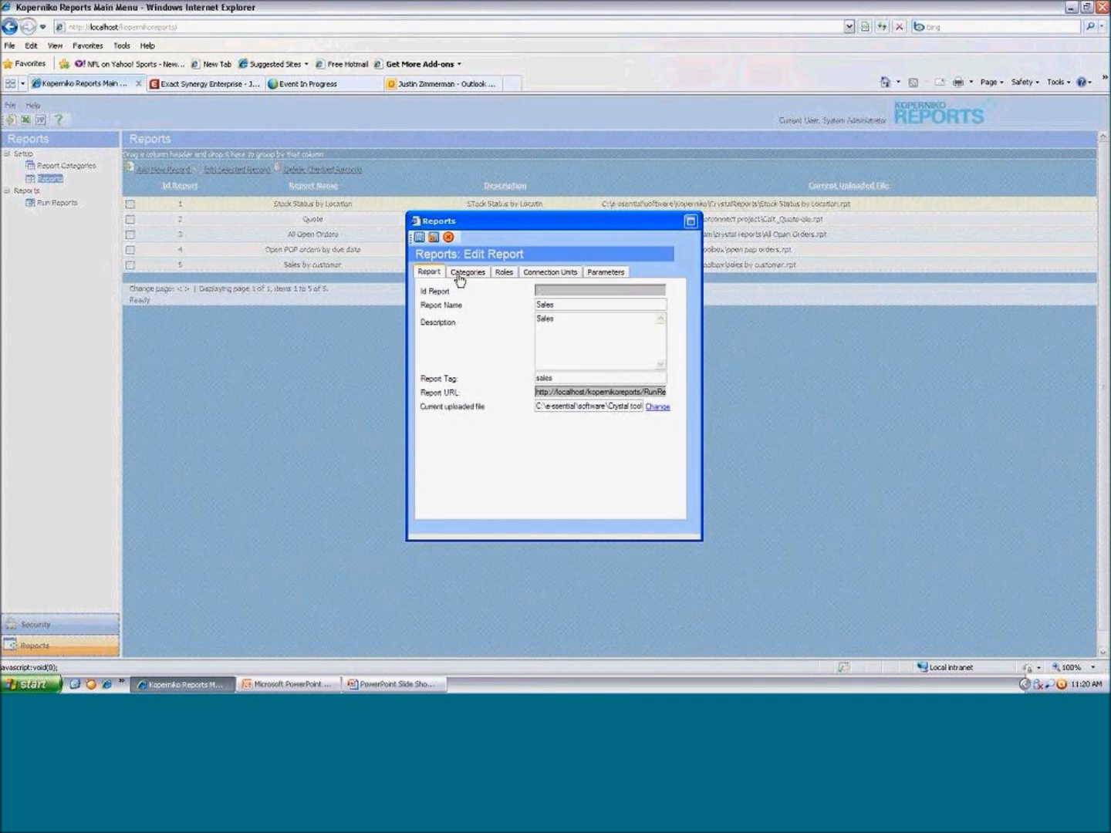
# Assign the Sales report to the Sales Reports category and give the Admins role access to it
pyautogui.click(460, 276)
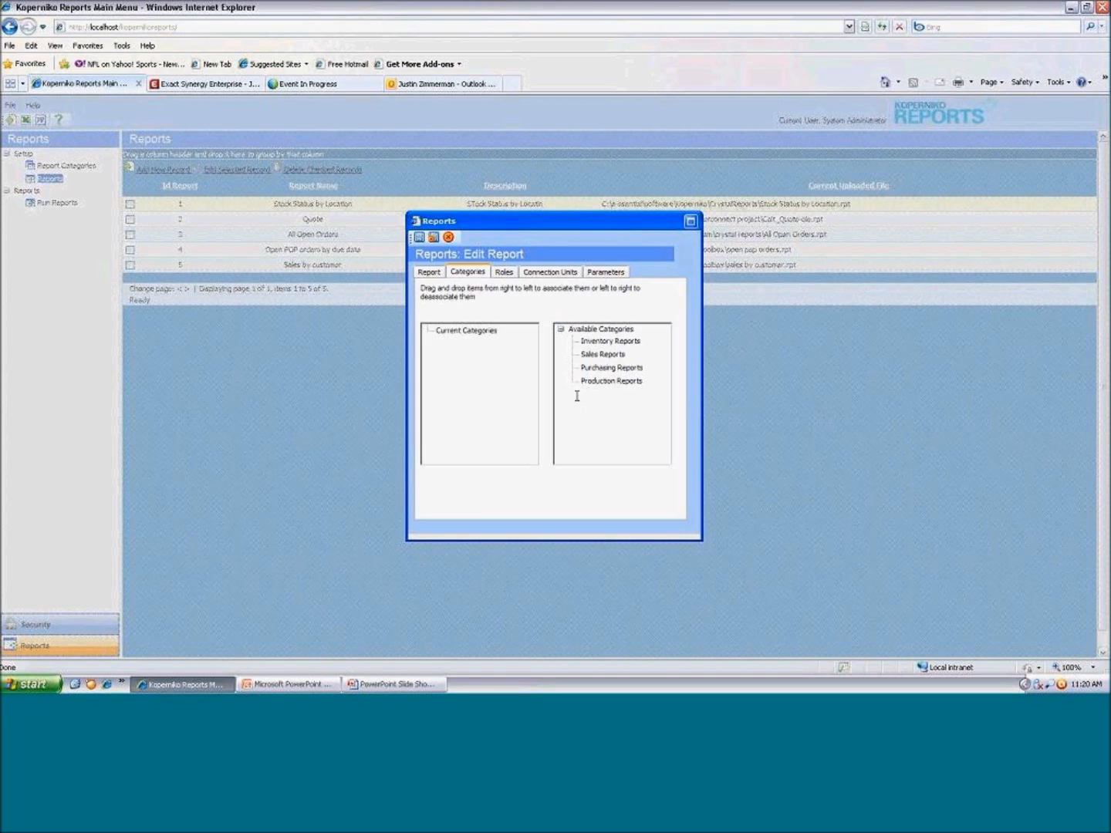
pyautogui.click(591, 355)
pyautogui.moveTo(590, 358); pyautogui.dragTo(441, 362)
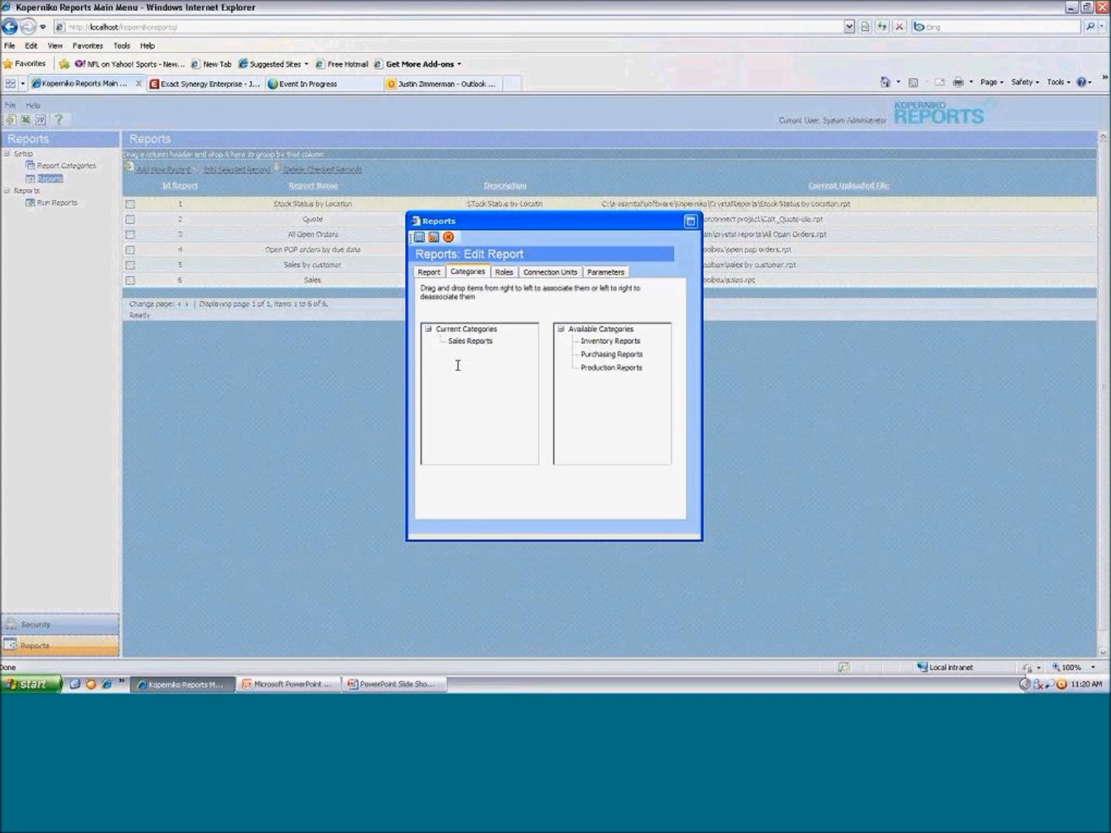
pyautogui.click(500, 277)
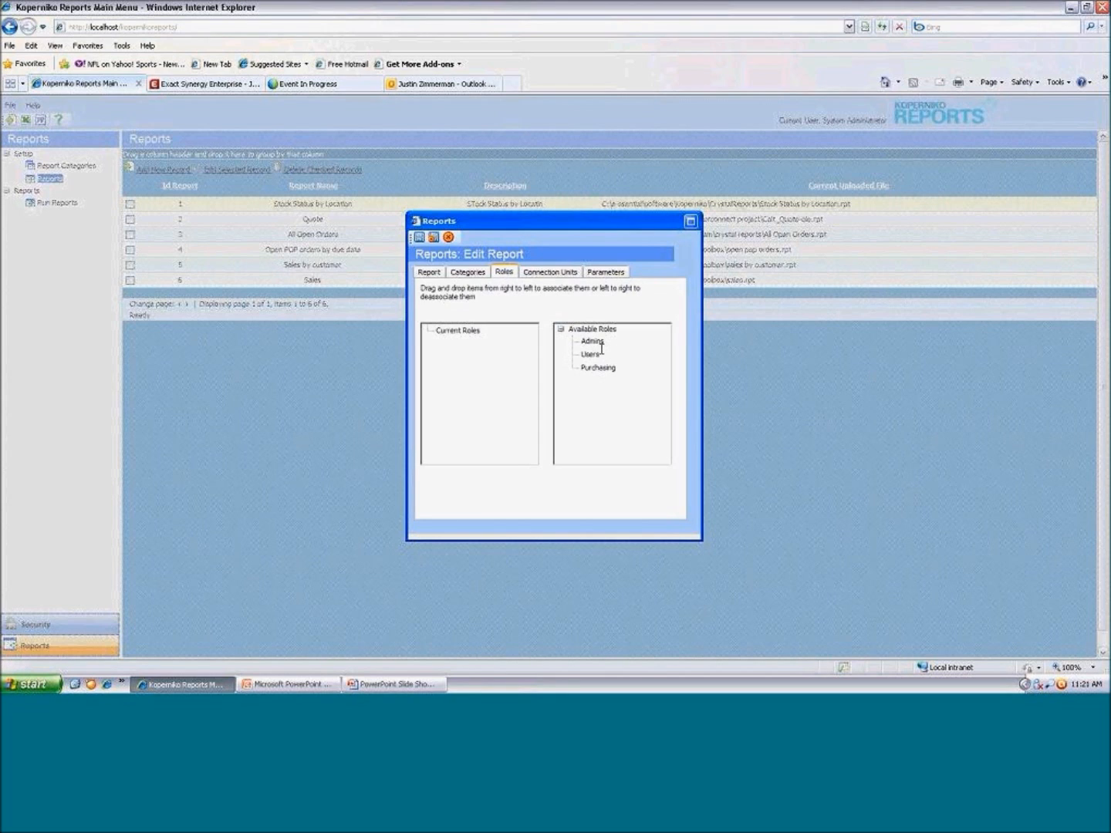
pyautogui.moveTo(600, 345); pyautogui.dragTo(463, 369)
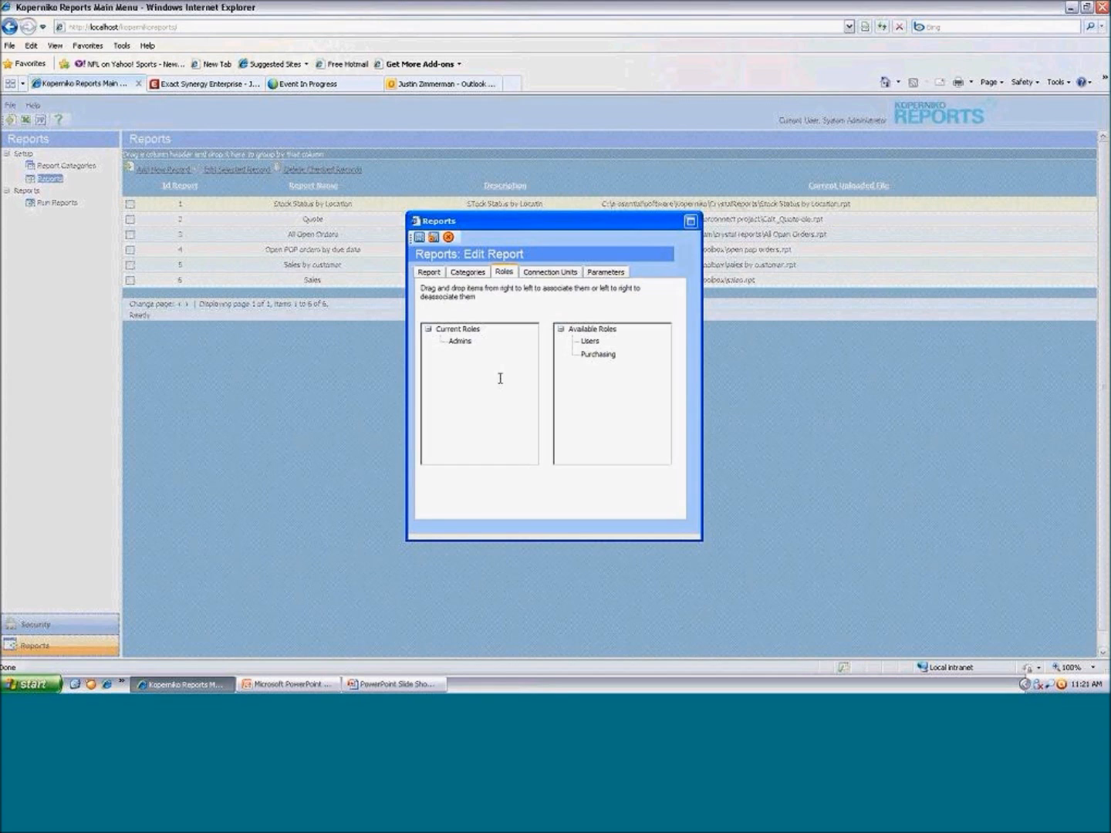
# Associate the Macola ES connection with the Admins role for the report
pyautogui.click(541, 277)
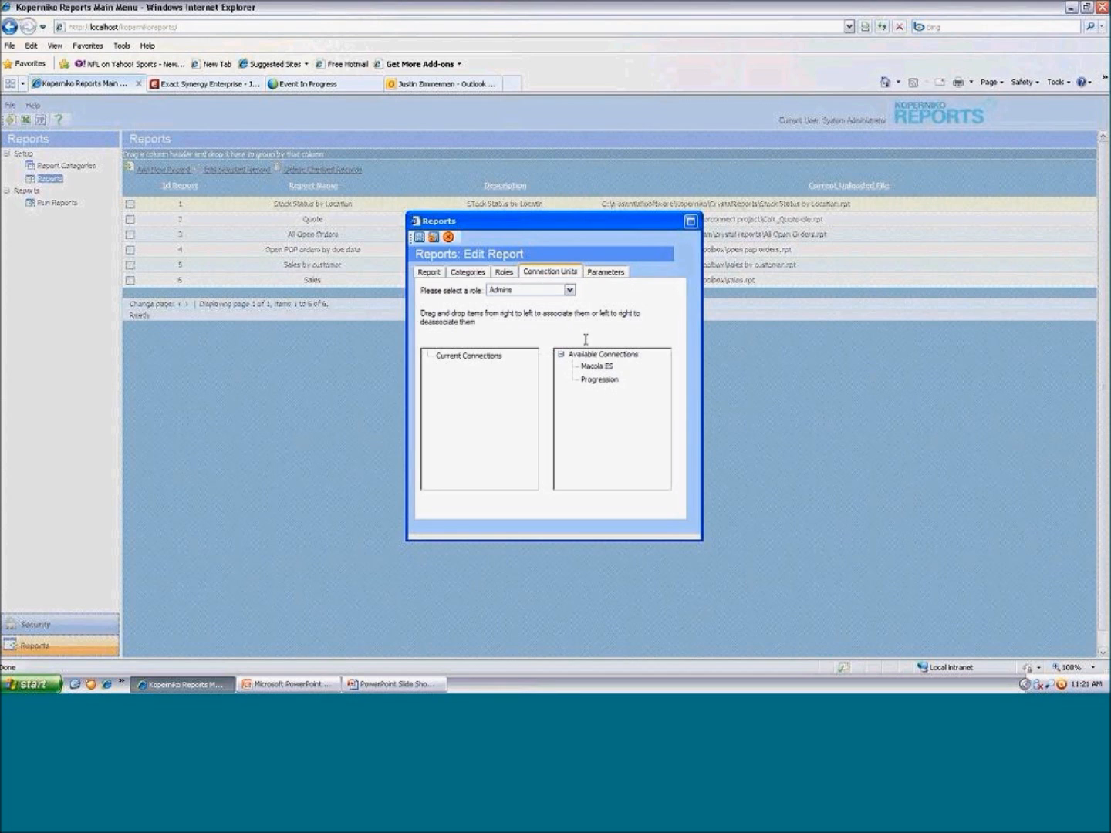
pyautogui.moveTo(598, 369); pyautogui.dragTo(465, 378)
pyautogui.click(507, 293)
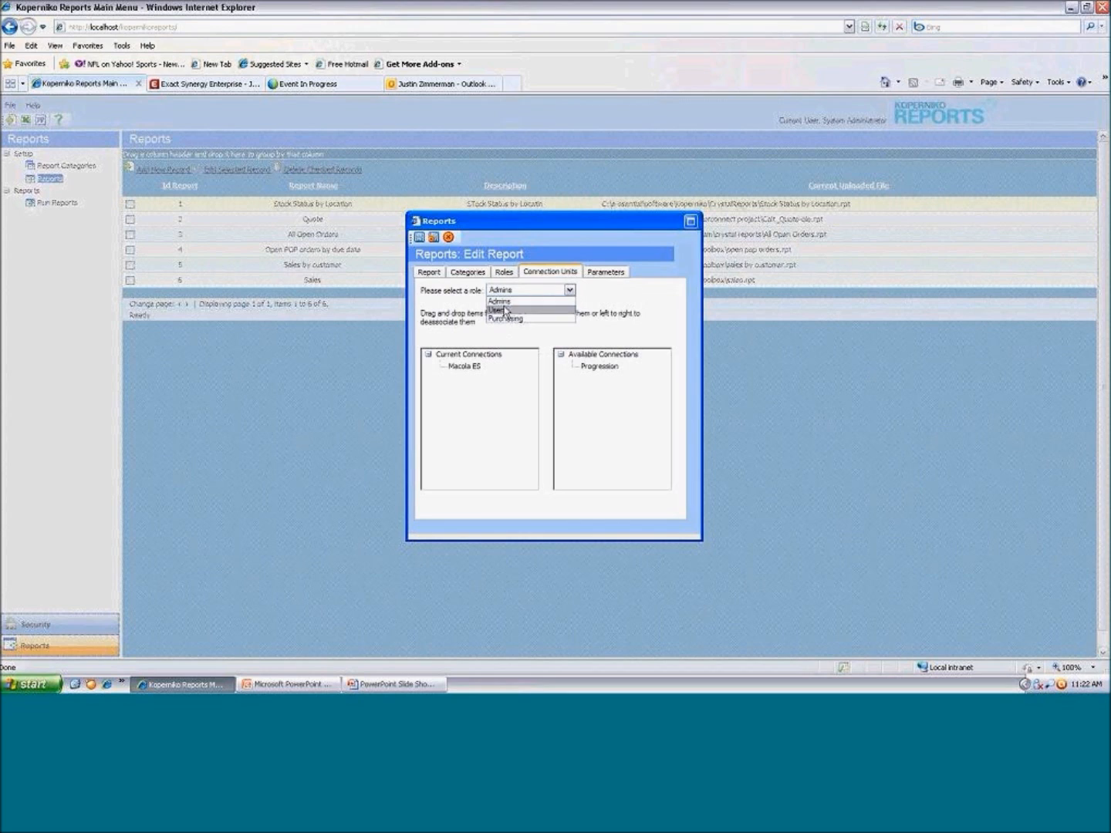
pyautogui.click(506, 302)
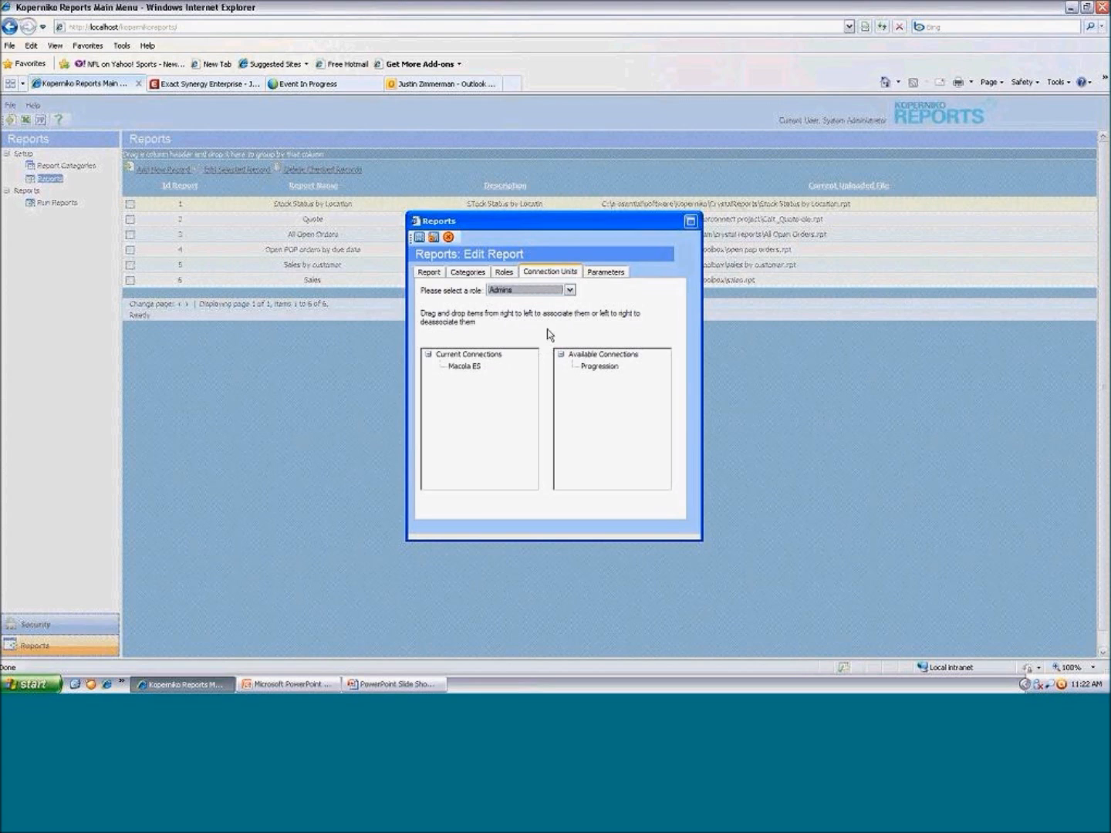
# Edit the customer parameter to look up values from table arcusfil_sql with cus_no as the data field
pyautogui.click(606, 273)
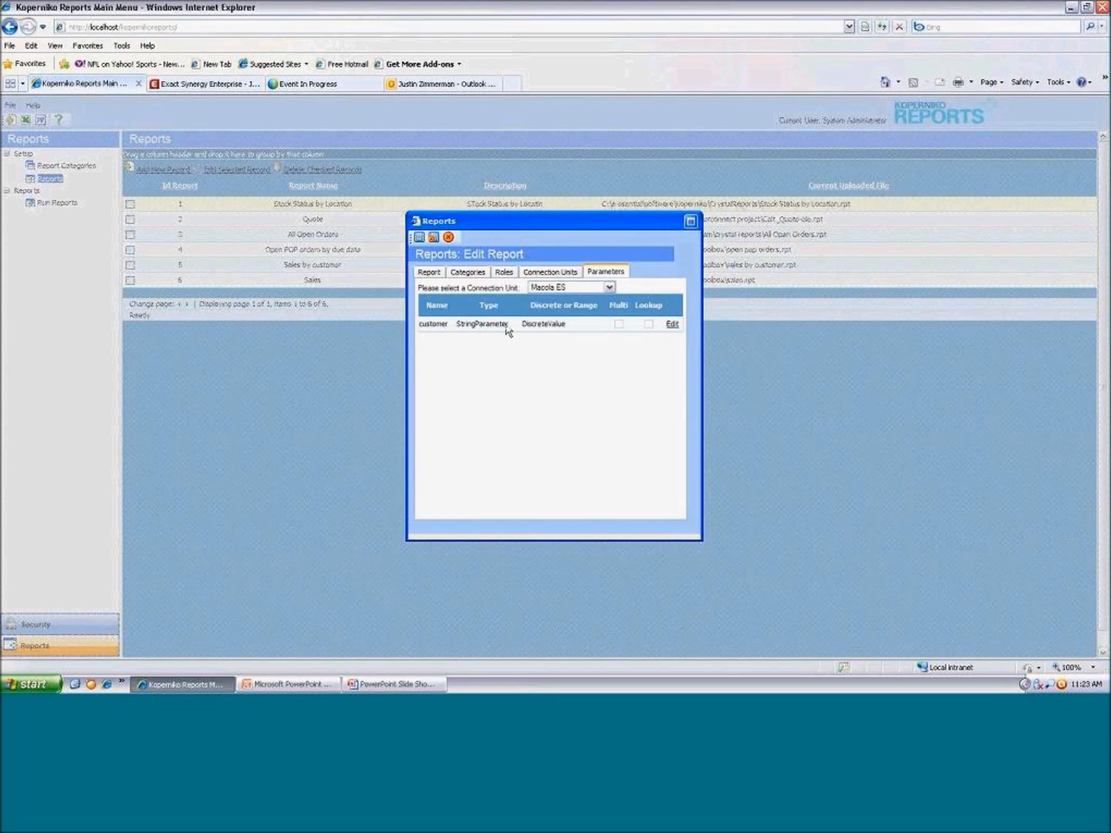
pyautogui.click(671, 325)
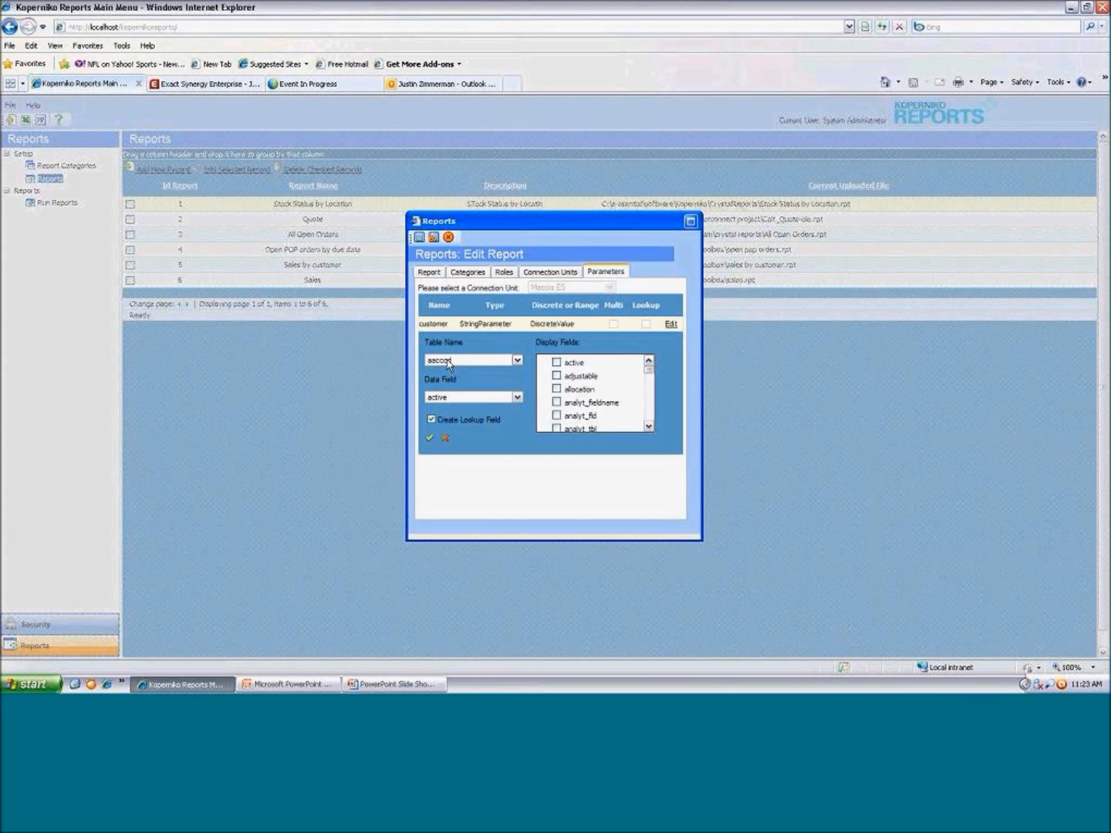
pyautogui.click(450, 366)
pyautogui.scroll(-3, 453, 417)
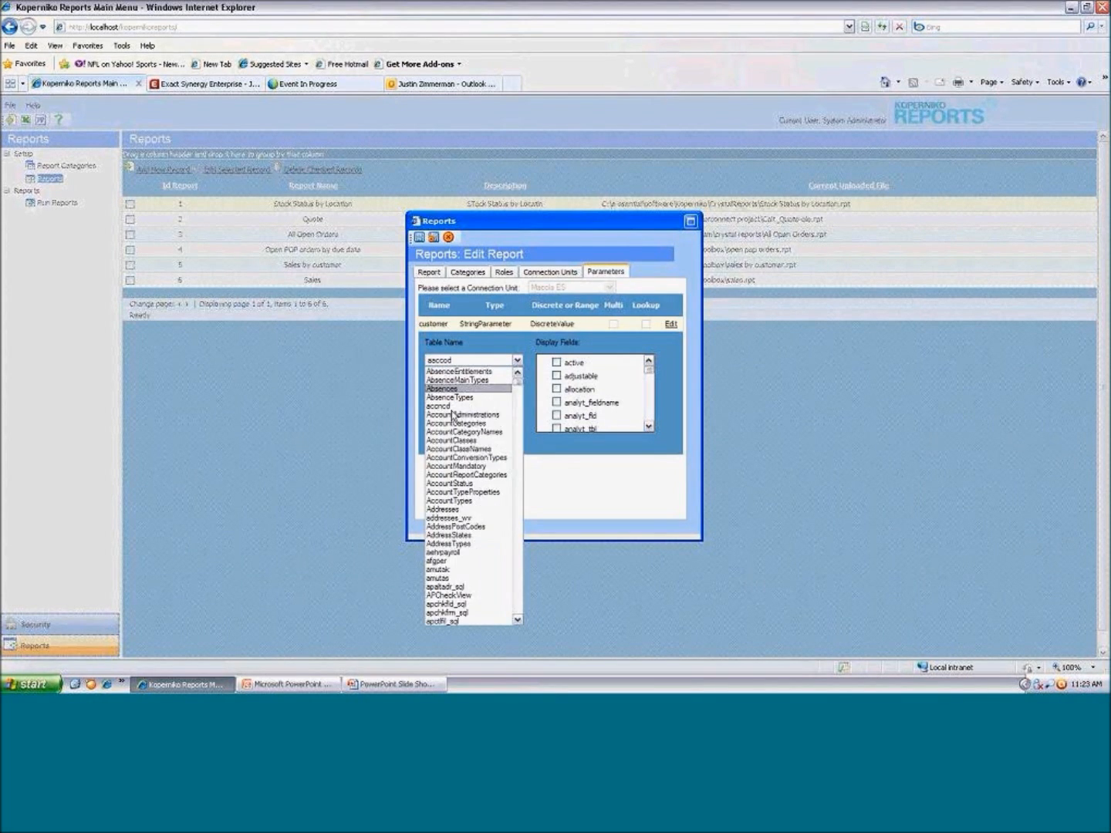
pyautogui.scroll(-9, 453, 417)
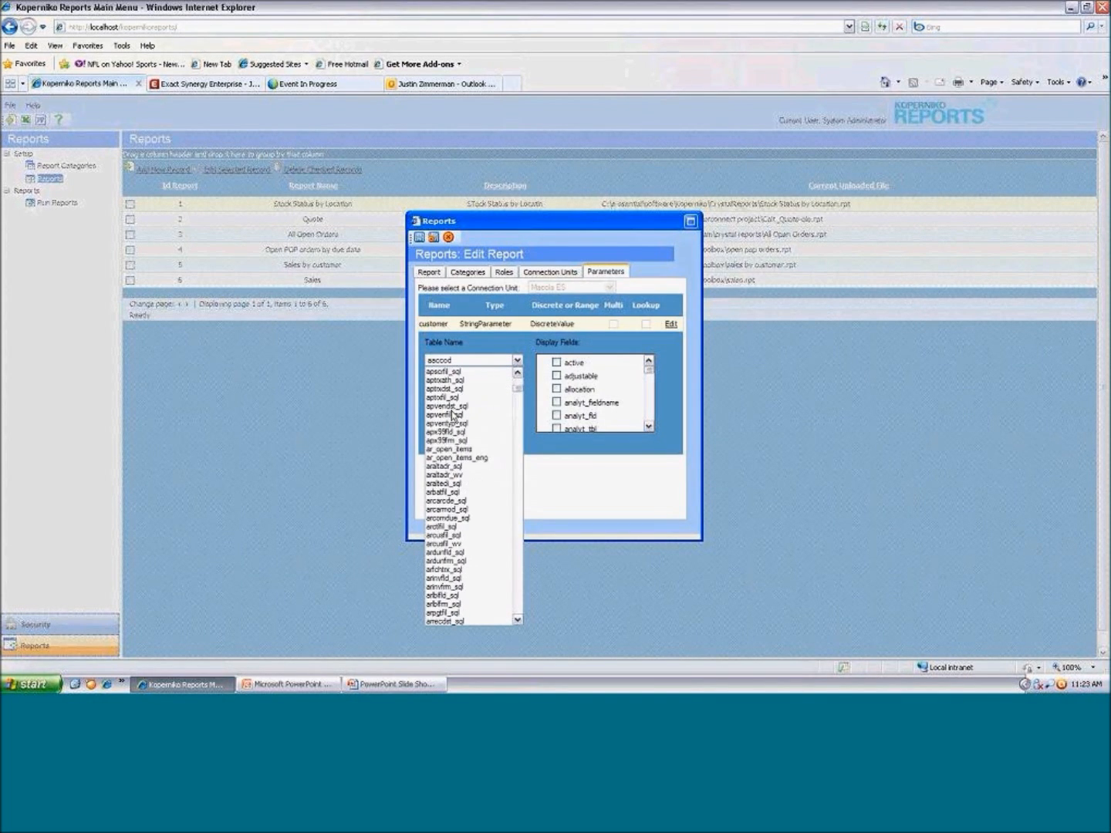
pyautogui.click(455, 535)
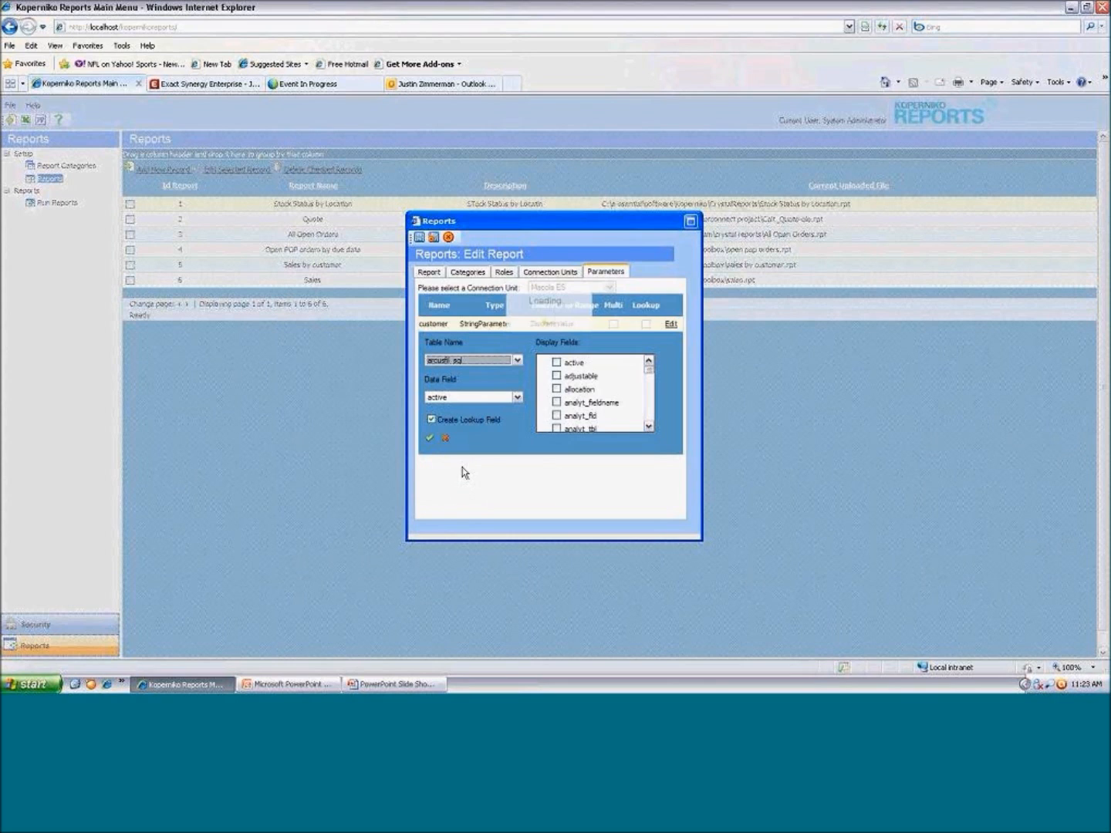
pyautogui.click(517, 398)
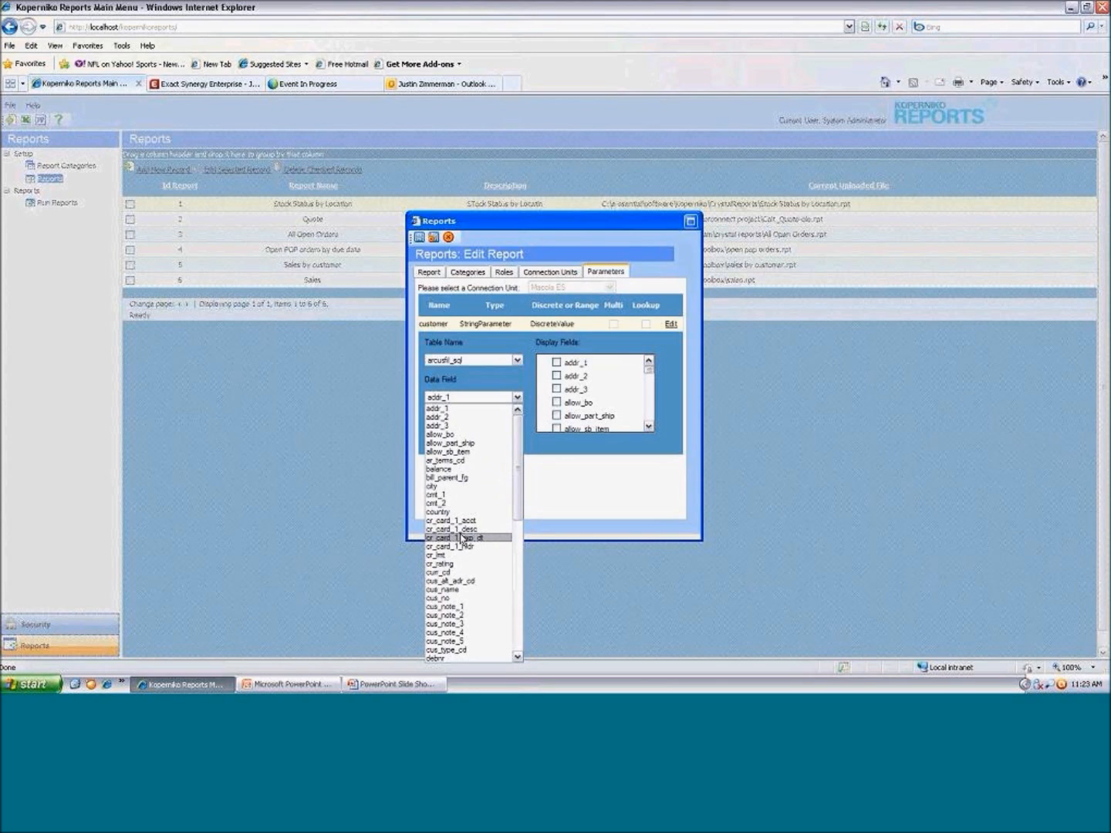
pyautogui.click(445, 599)
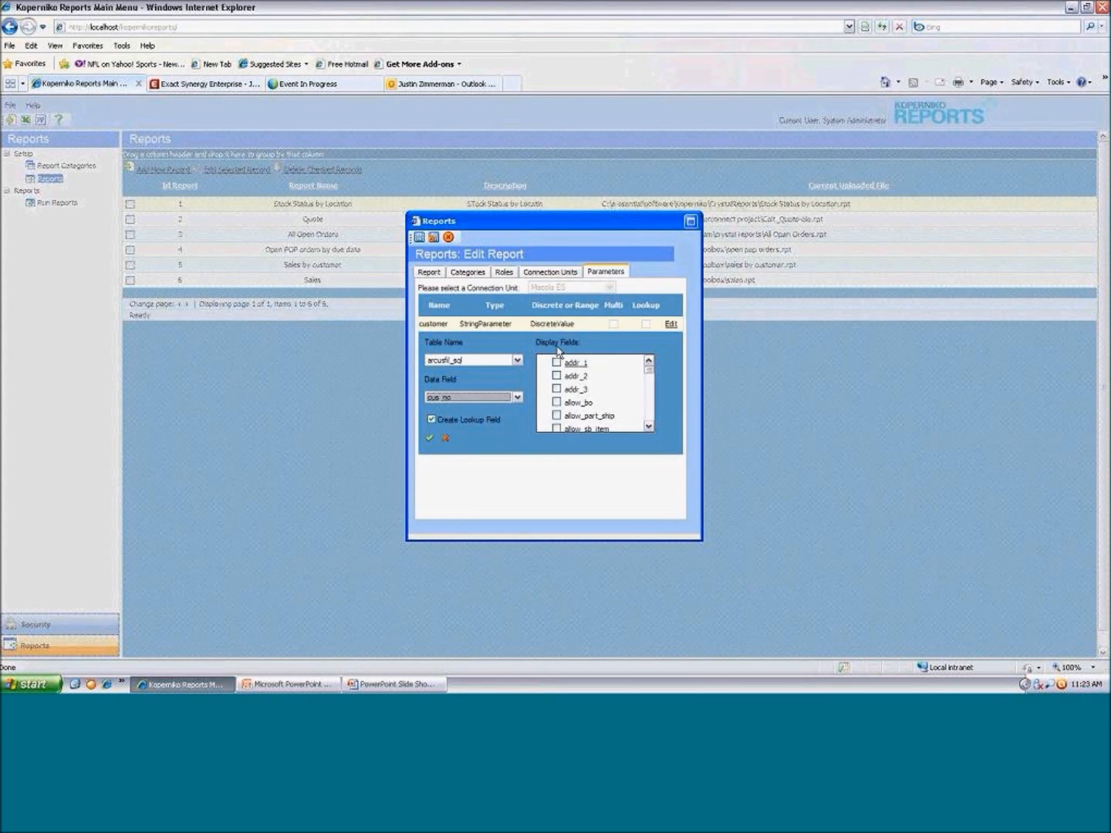
# Set cus_name and cus_no as the lookup's display fields, accept the parameter settings, and save and close the report record
pyautogui.click(649, 429)
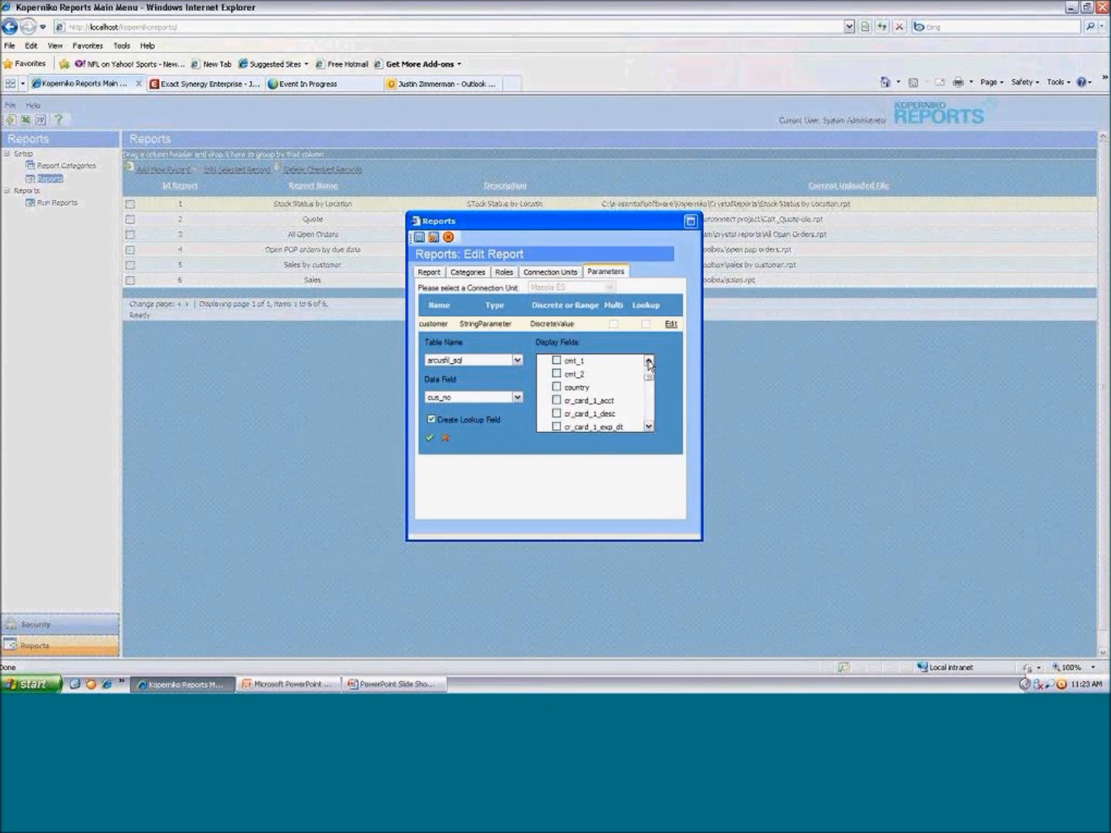
pyautogui.click(648, 426)
pyautogui.click(648, 427)
pyautogui.click(649, 427)
pyautogui.click(648, 426)
pyautogui.click(648, 427)
pyautogui.click(648, 427)
pyautogui.click(557, 385)
pyautogui.click(558, 373)
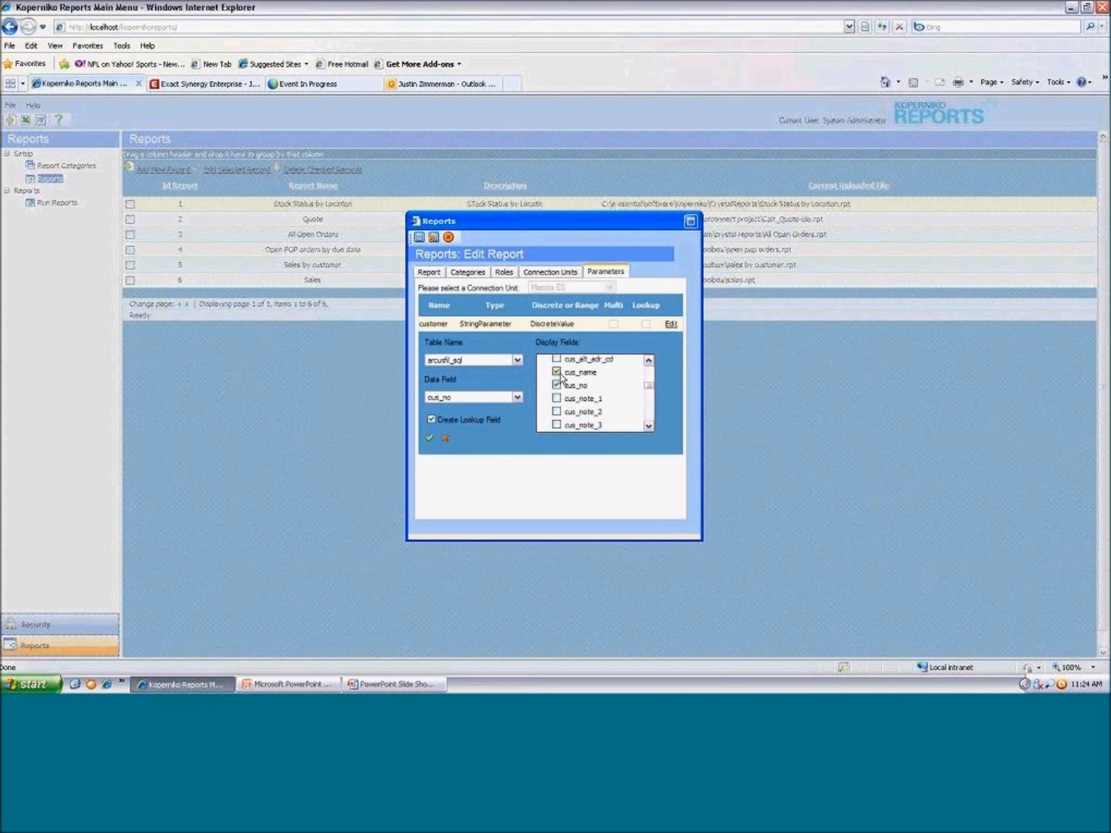
pyautogui.click(431, 439)
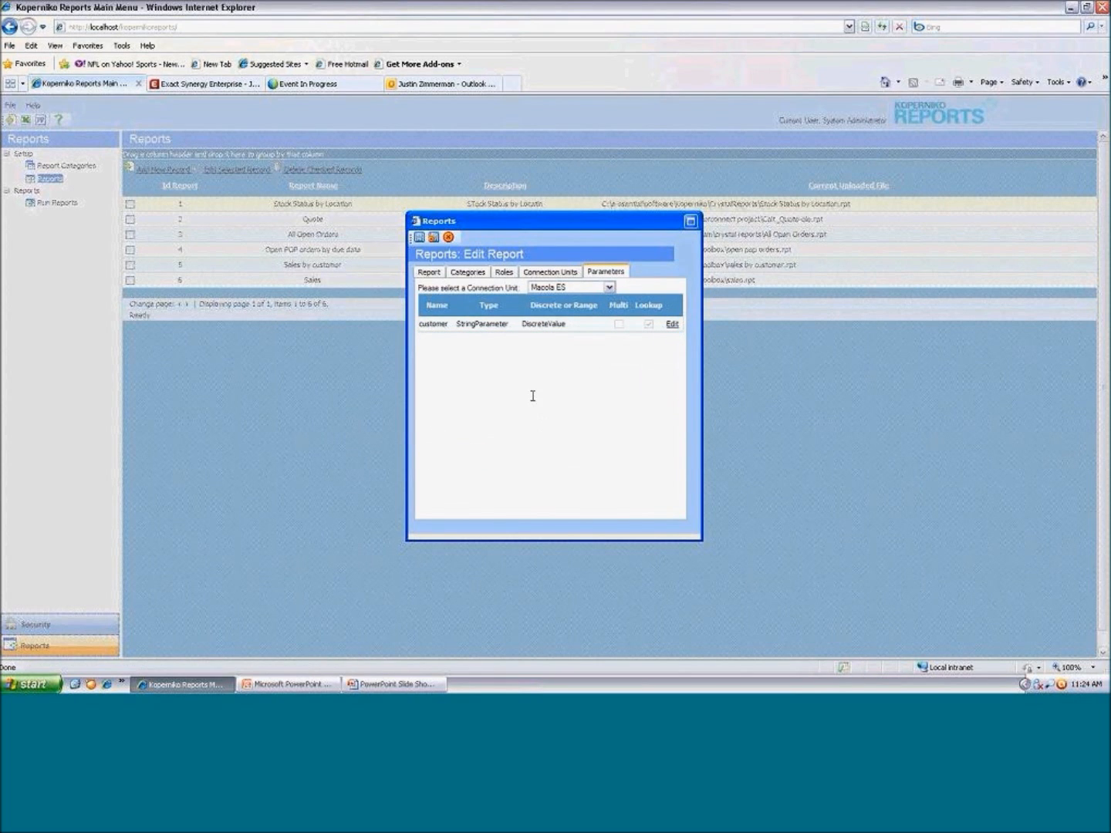
pyautogui.click(434, 238)
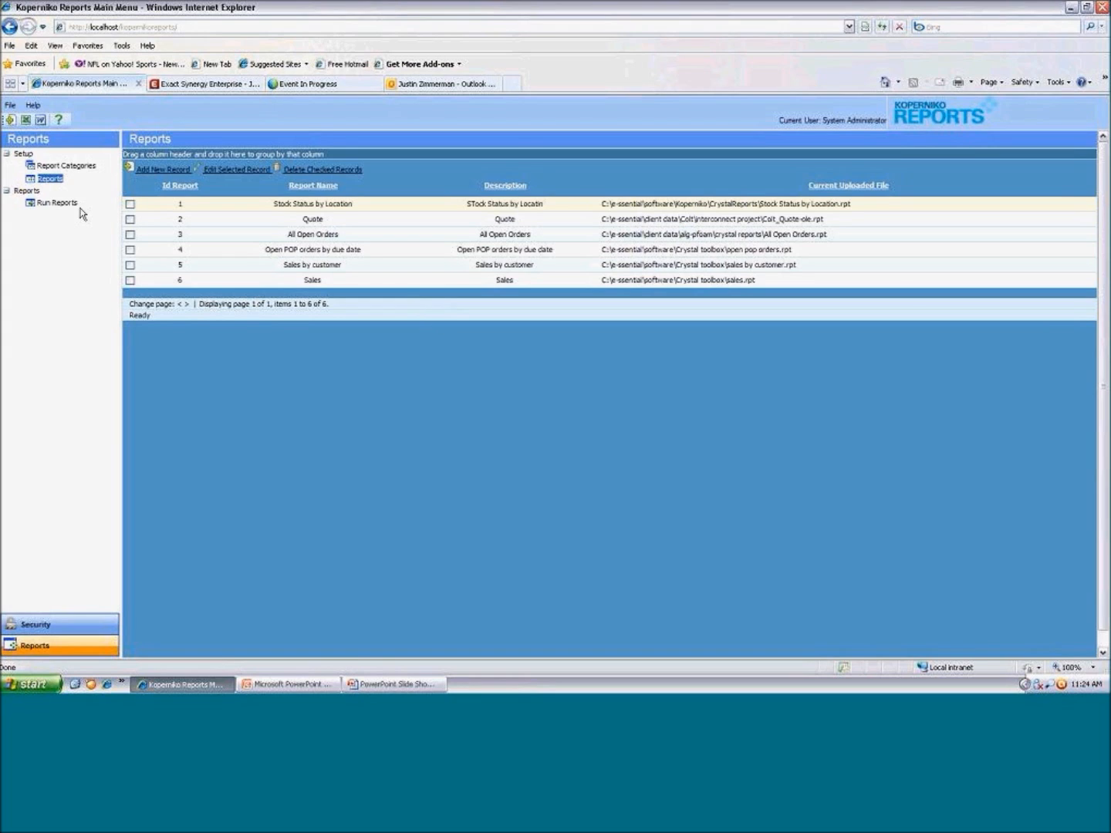
# Open the Sales report from the Sales Reports category for running, with Macola ES as the connection unit
pyautogui.click(58, 203)
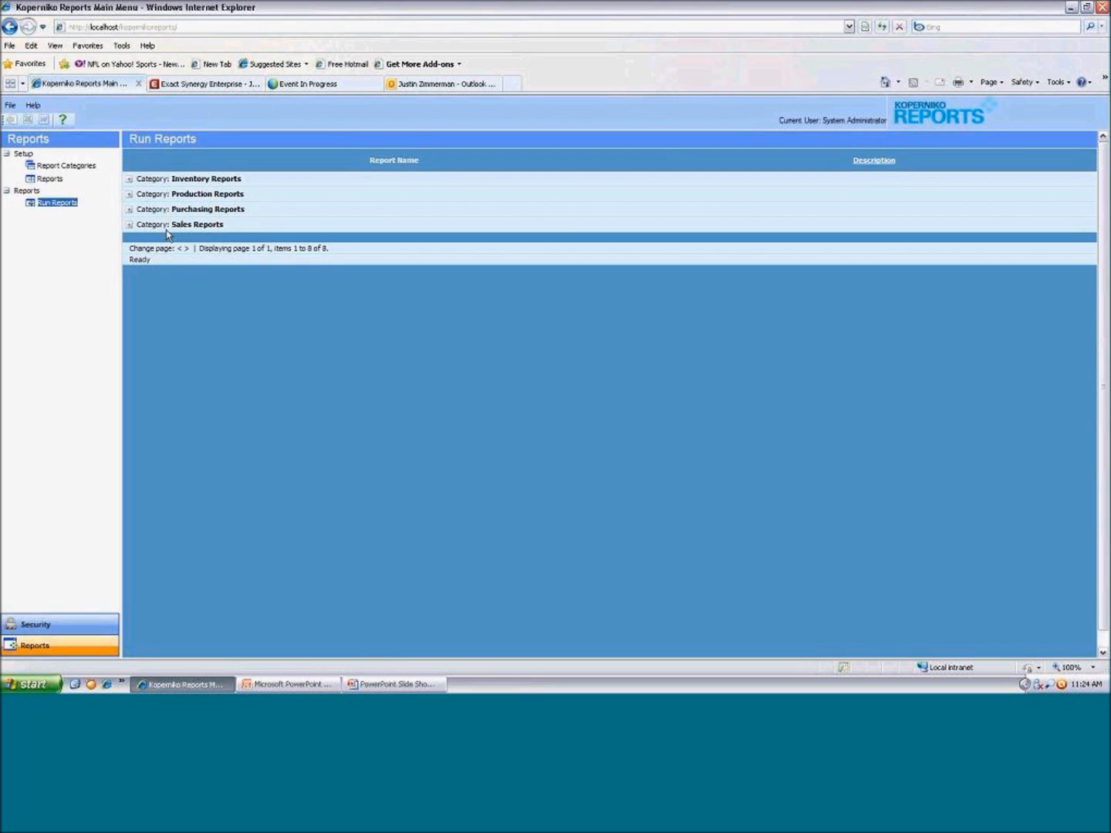
pyautogui.click(129, 224)
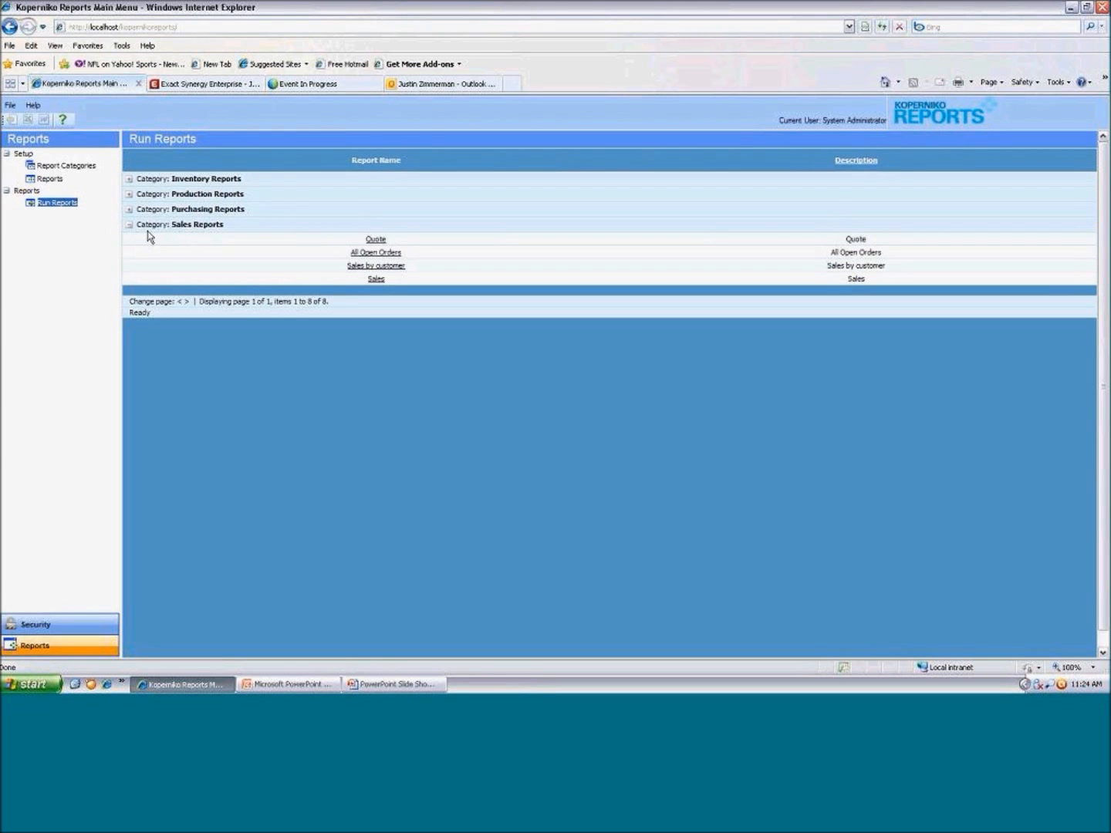
pyautogui.click(376, 280)
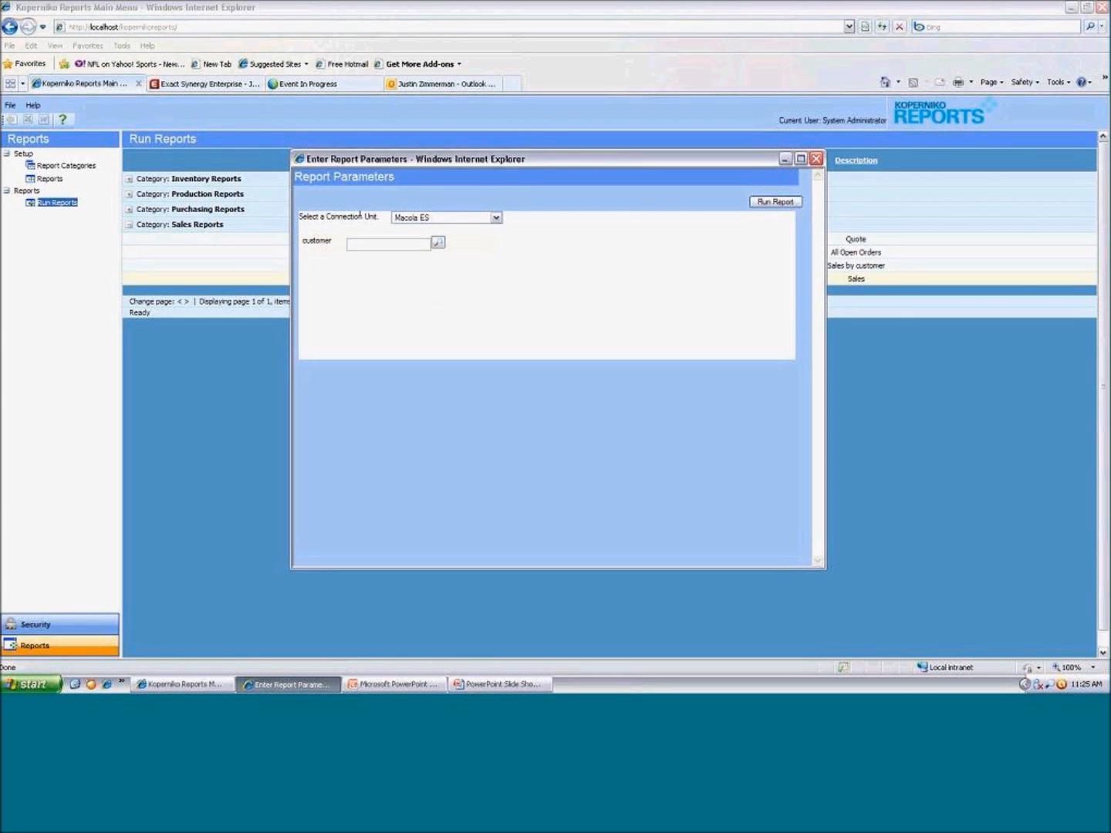
pyautogui.click(400, 219)
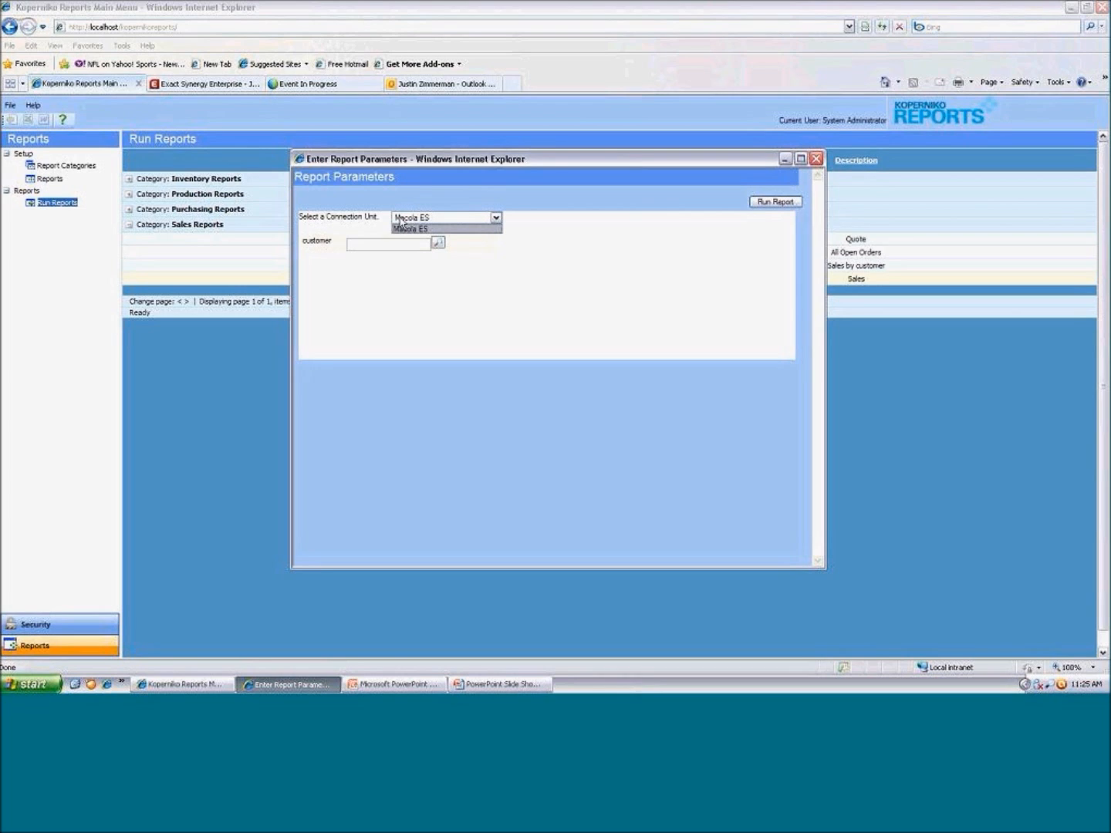
pyautogui.click(401, 225)
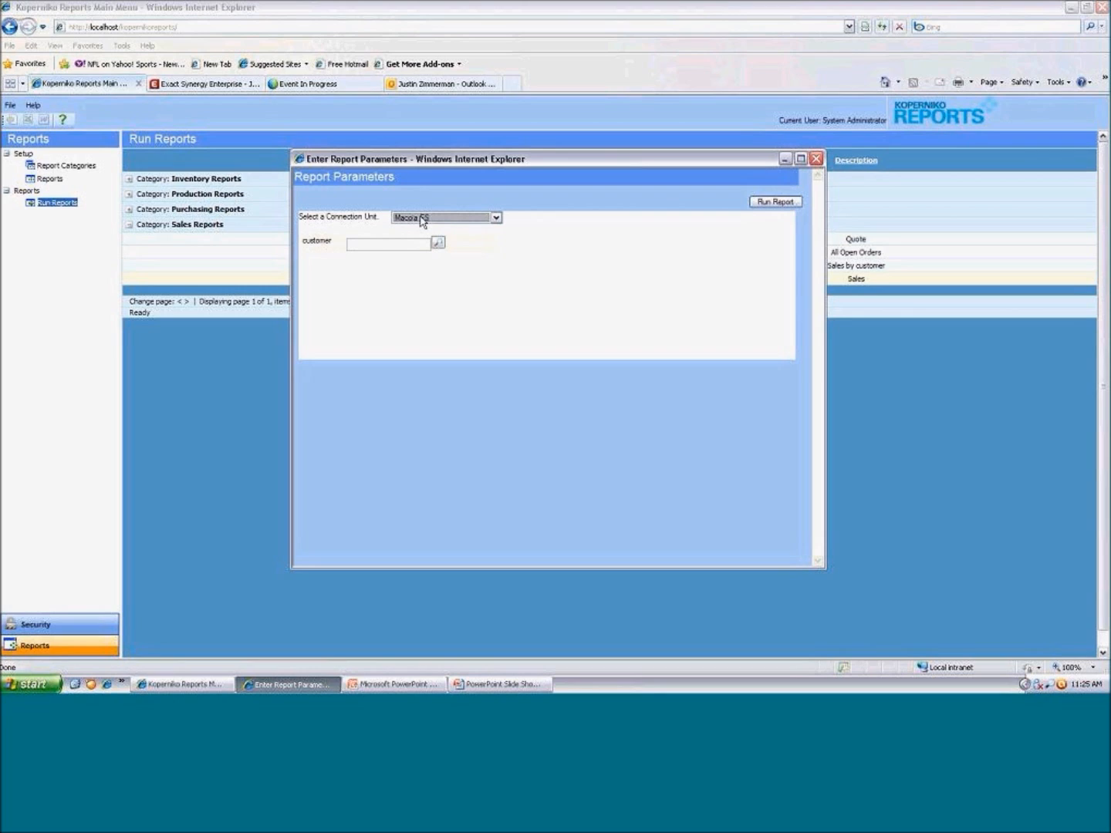
pyautogui.click(422, 221)
pyautogui.click(421, 221)
pyautogui.click(411, 244)
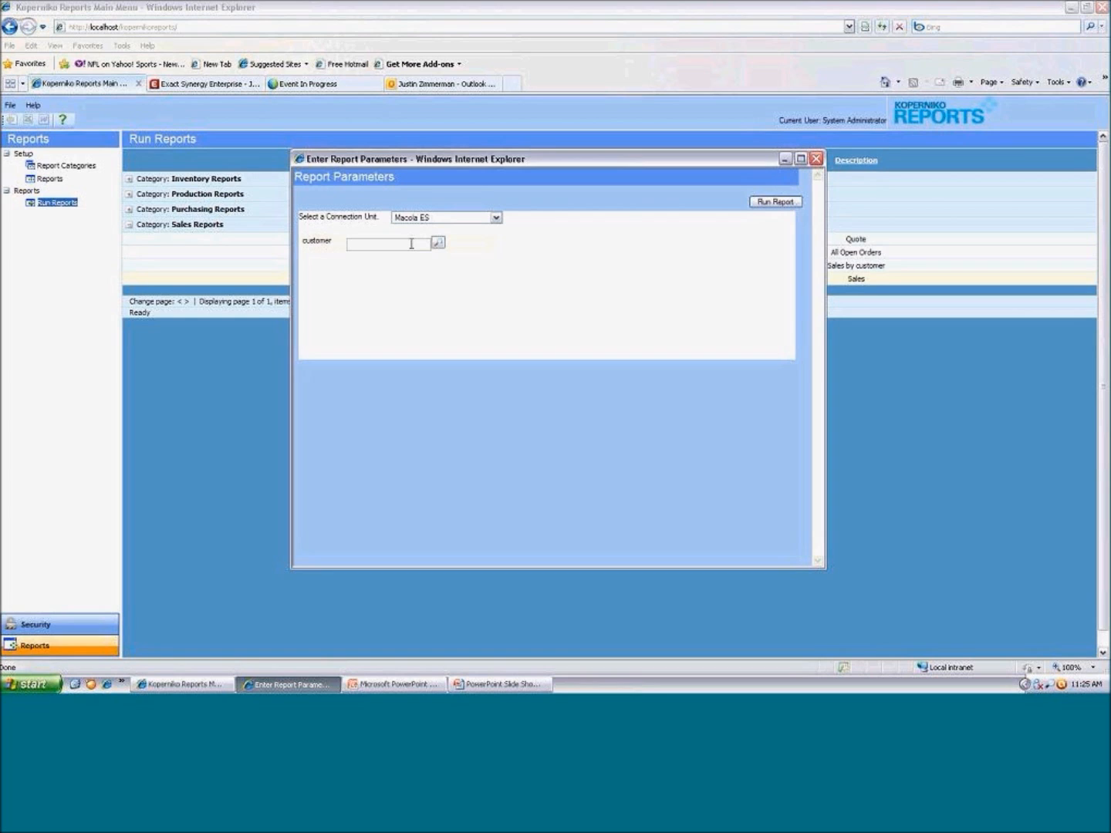
# Filter the customer lookup by customer number and pick Outdoor Adventure Outlet as the parameter value
pyautogui.click(436, 246)
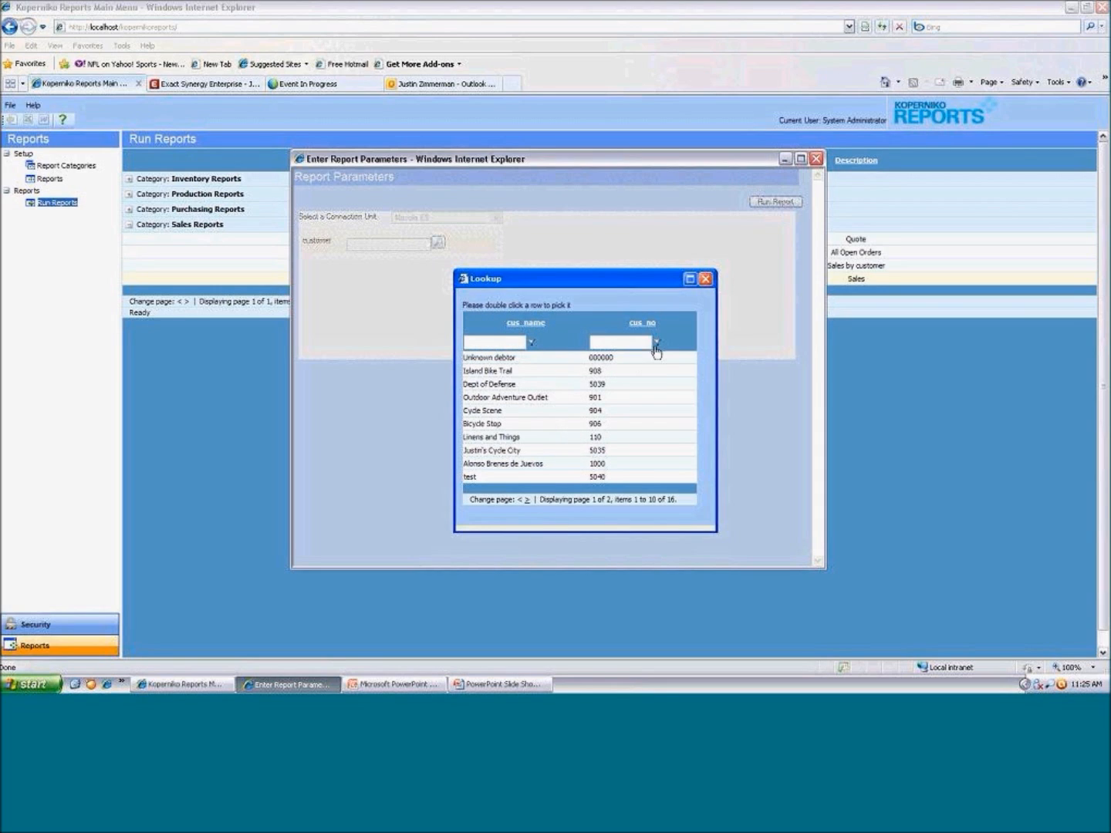
pyautogui.click(494, 337)
pyautogui.click(530, 344)
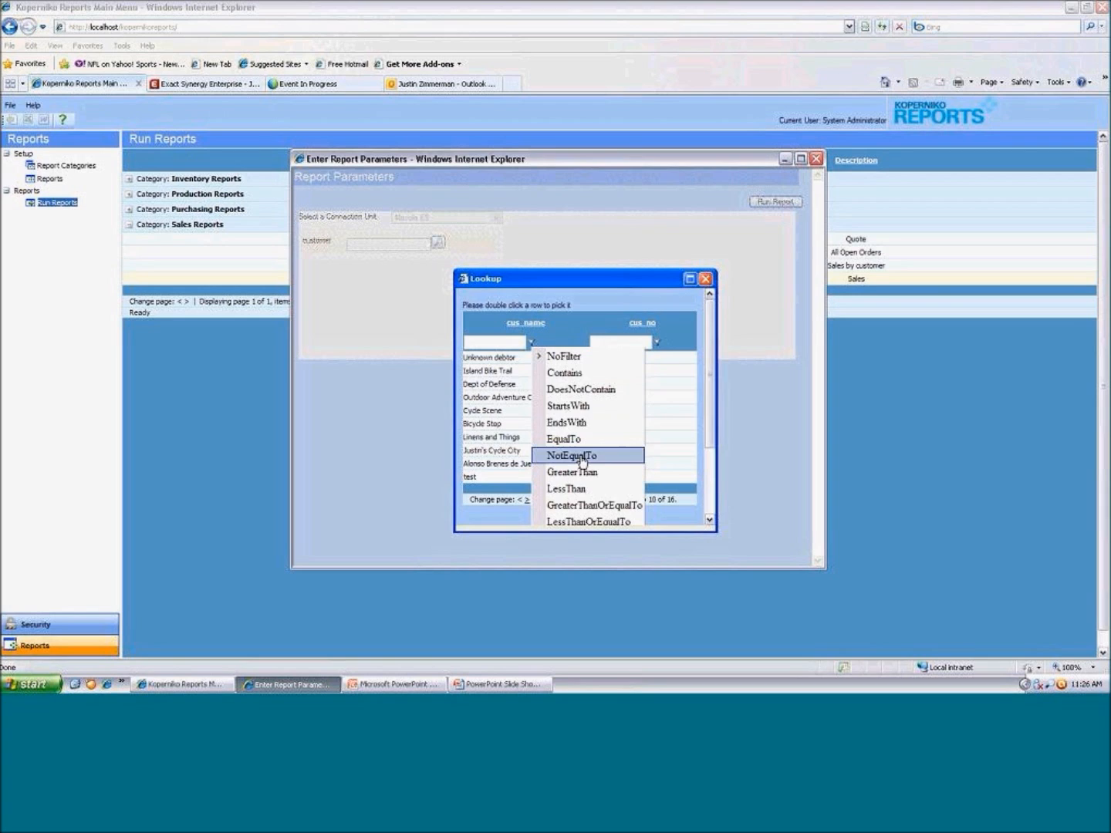
pyautogui.click(538, 359)
pyautogui.click(604, 344)
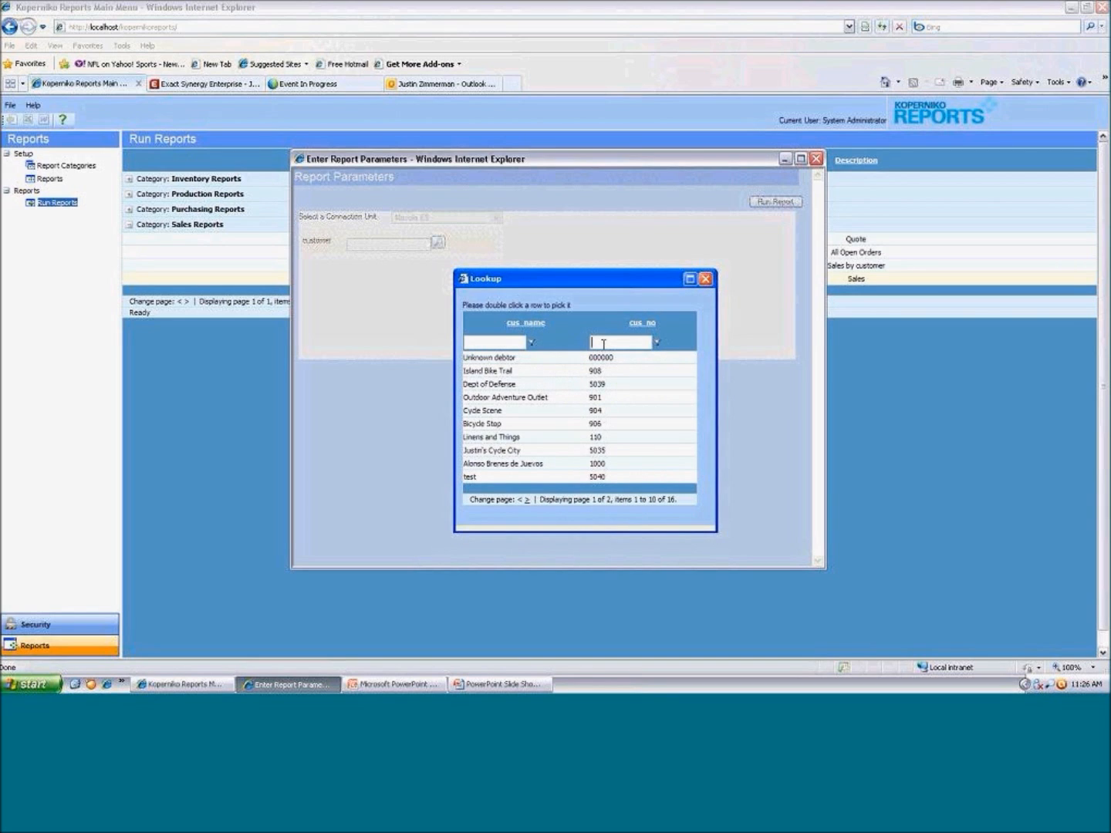
pyautogui.write('901')
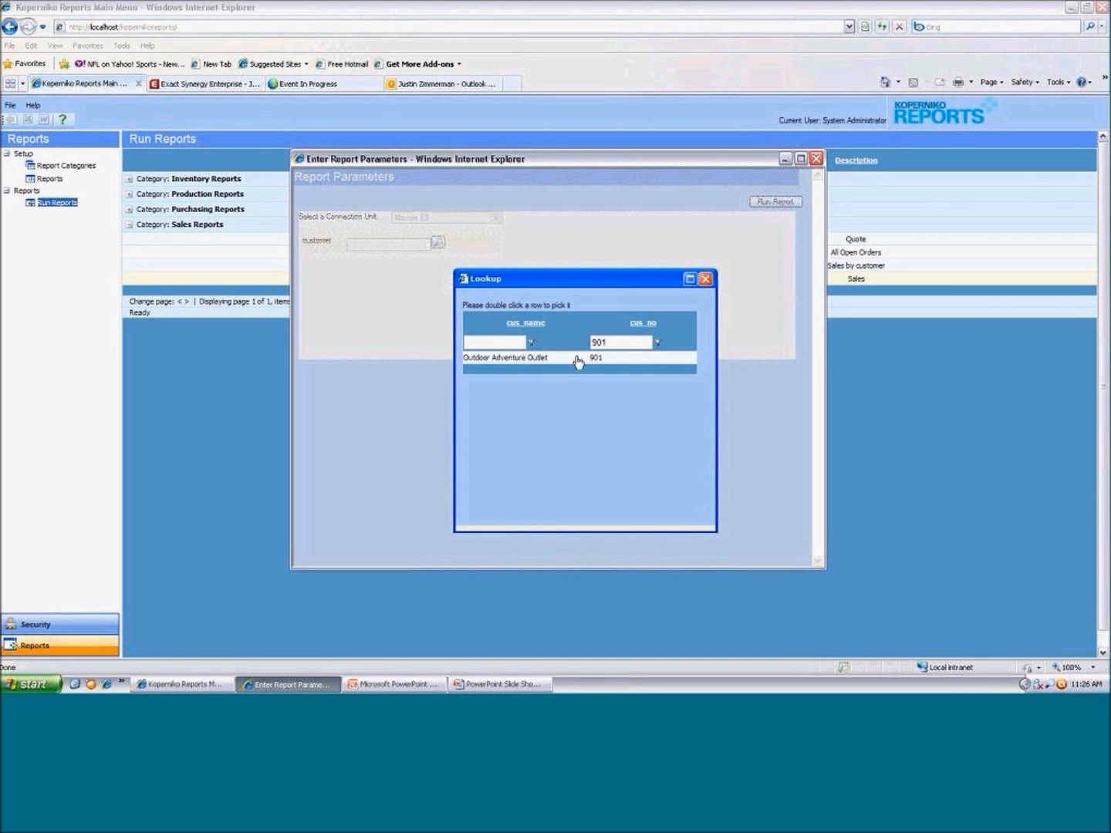
pyautogui.doubleClick(530, 360)
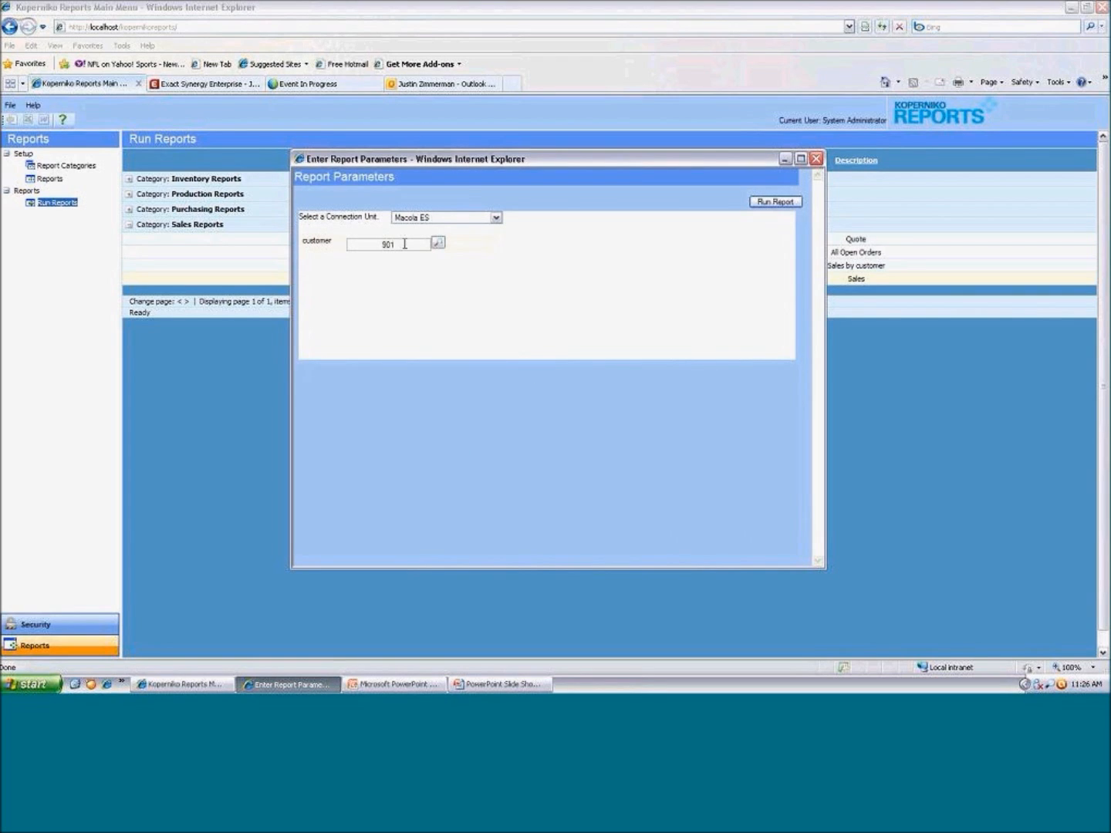
# Run the Sales report for the selected customer
pyautogui.moveTo(405, 244); pyautogui.dragTo(334, 244)
pyautogui.click(364, 275)
pyautogui.click(775, 203)
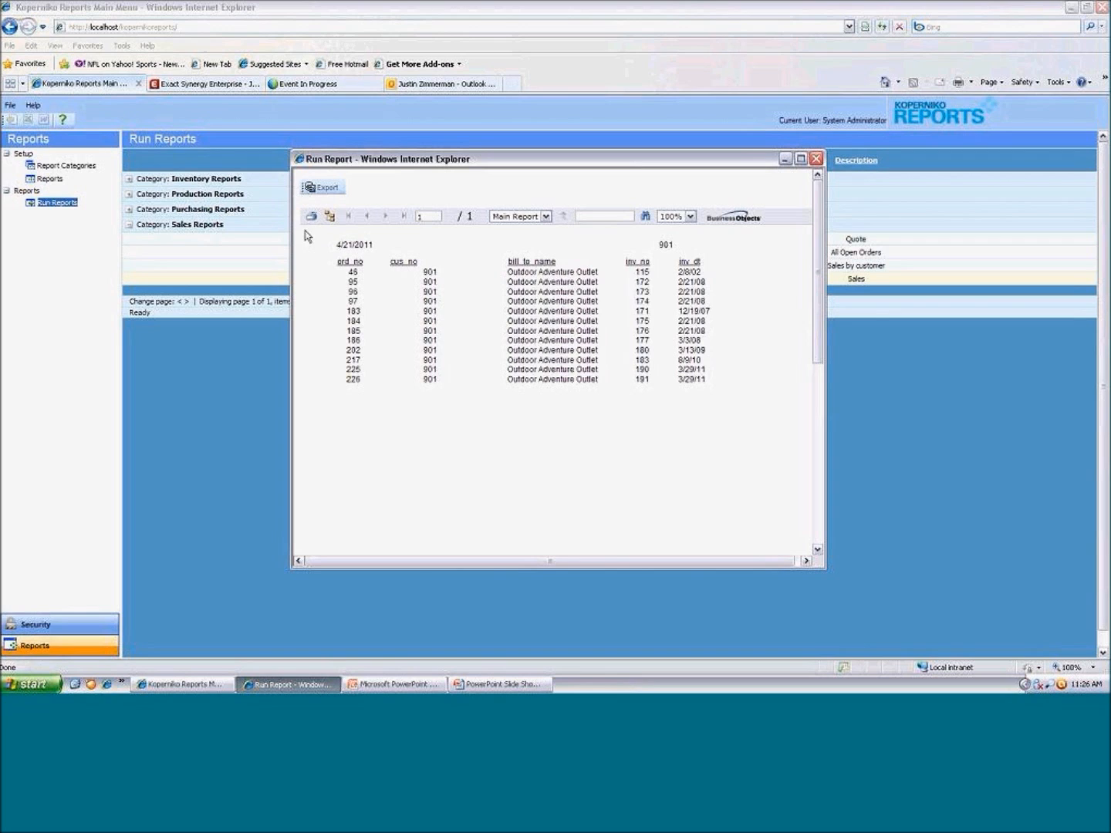
# Show the group tree beside the report output, and hide it again
pyautogui.moveTo(304, 235); pyautogui.dragTo(709, 418)
pyautogui.click(330, 218)
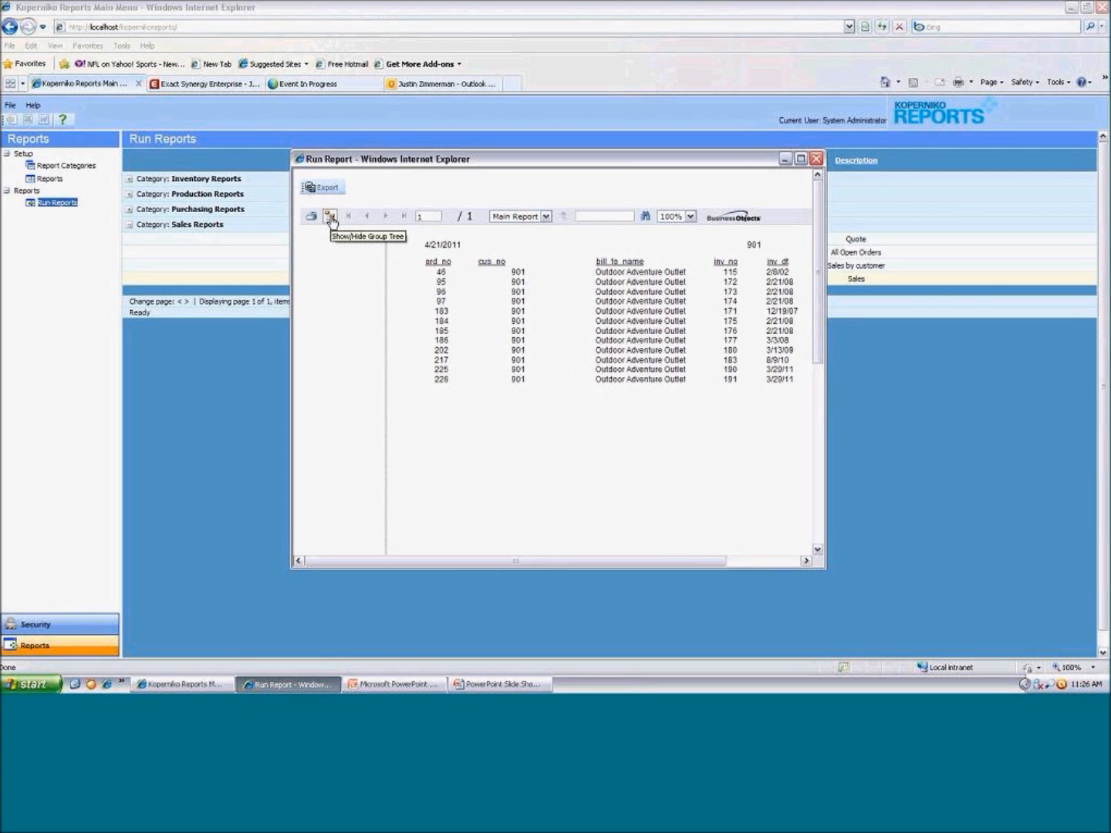
pyautogui.click(332, 222)
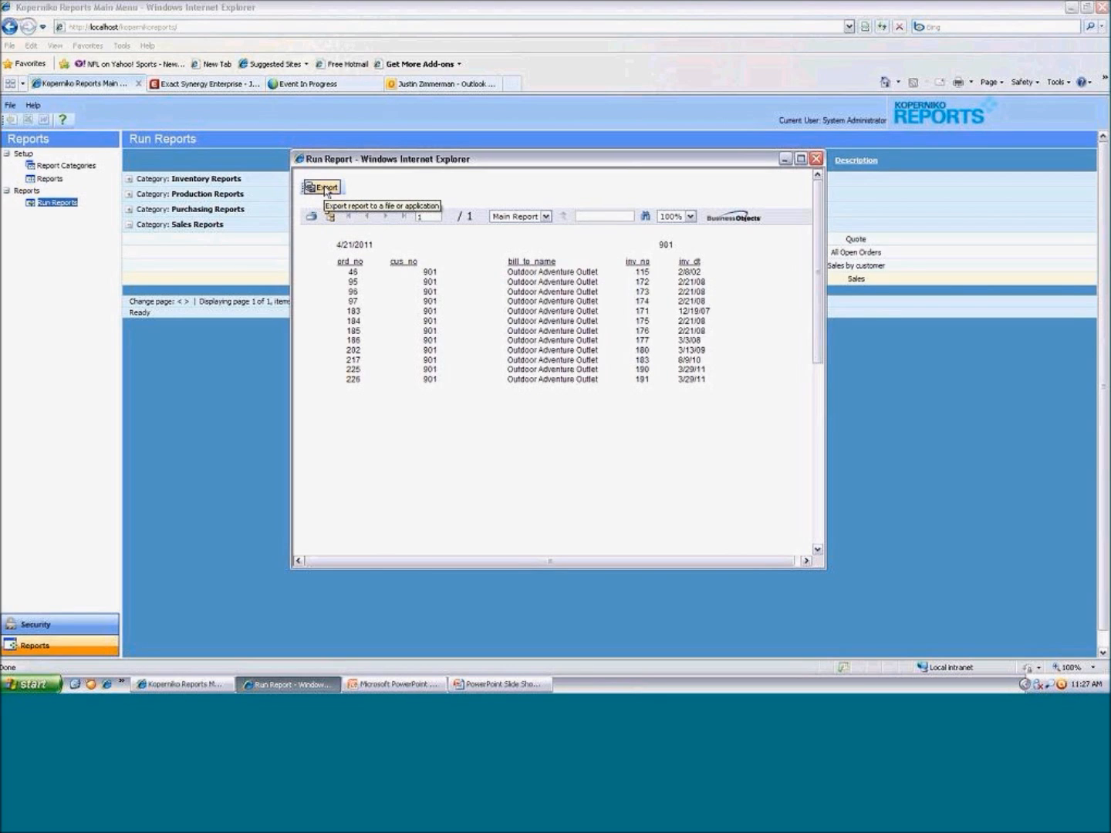
# Export all pages of the report as Adobe Acrobat (PDF), view the PDF in a maximized window, and close it
pyautogui.click(325, 187)
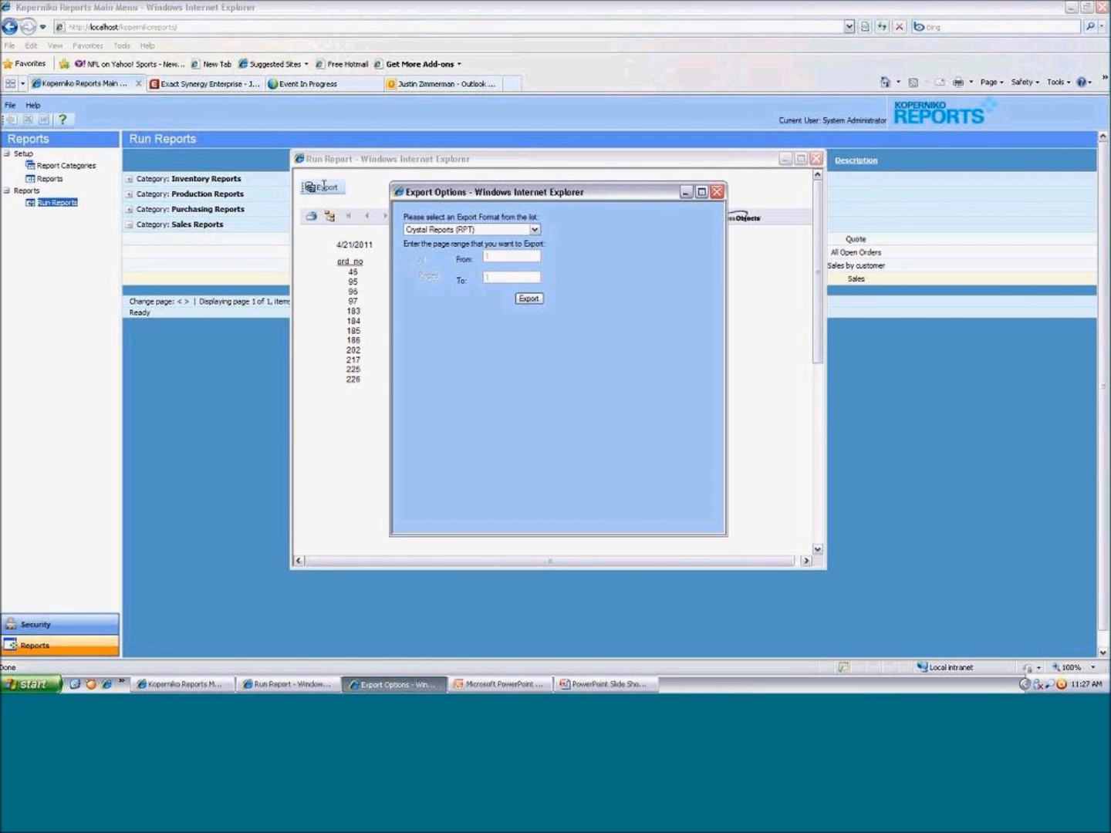
pyautogui.click(499, 231)
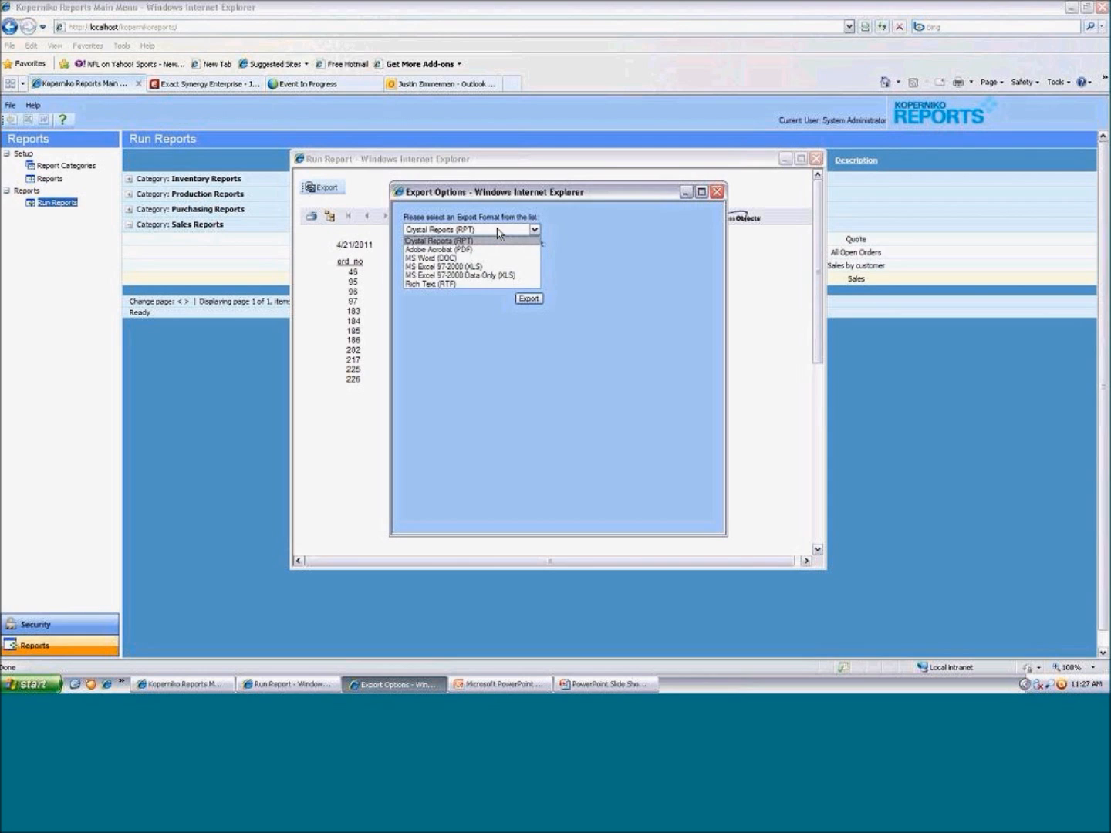
pyautogui.click(465, 250)
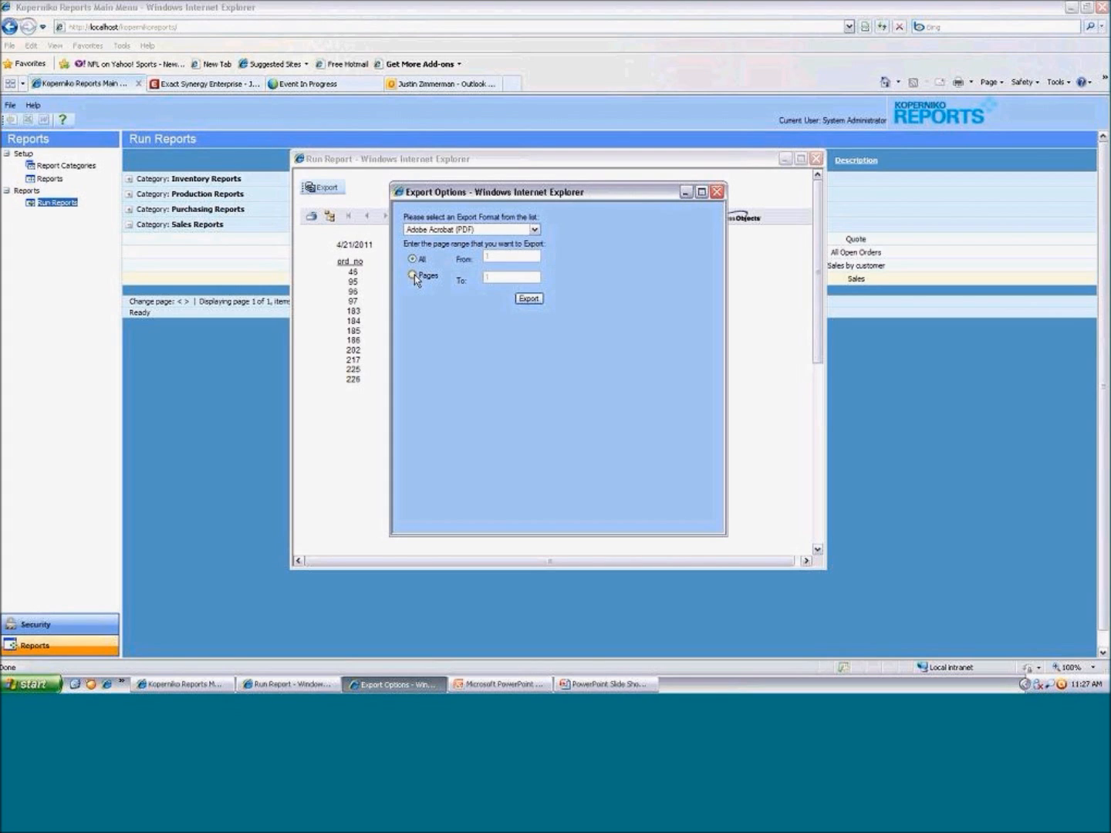
pyautogui.click(528, 300)
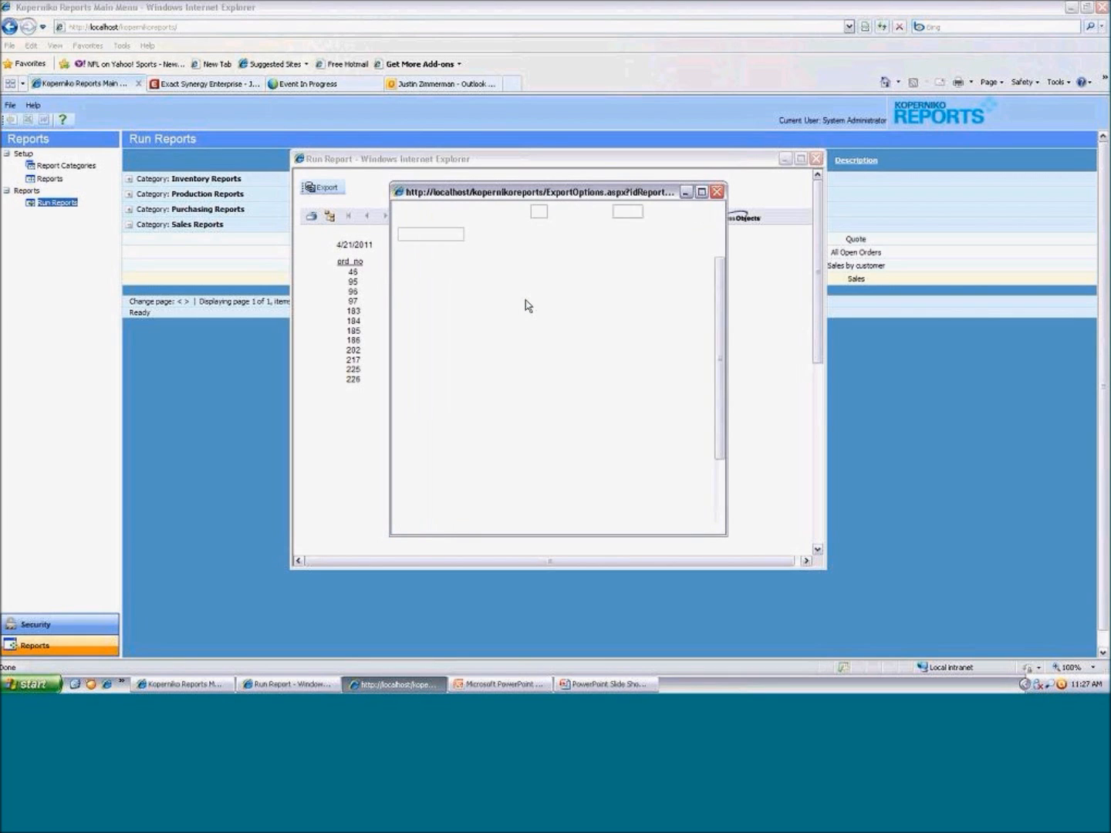
pyautogui.click(701, 193)
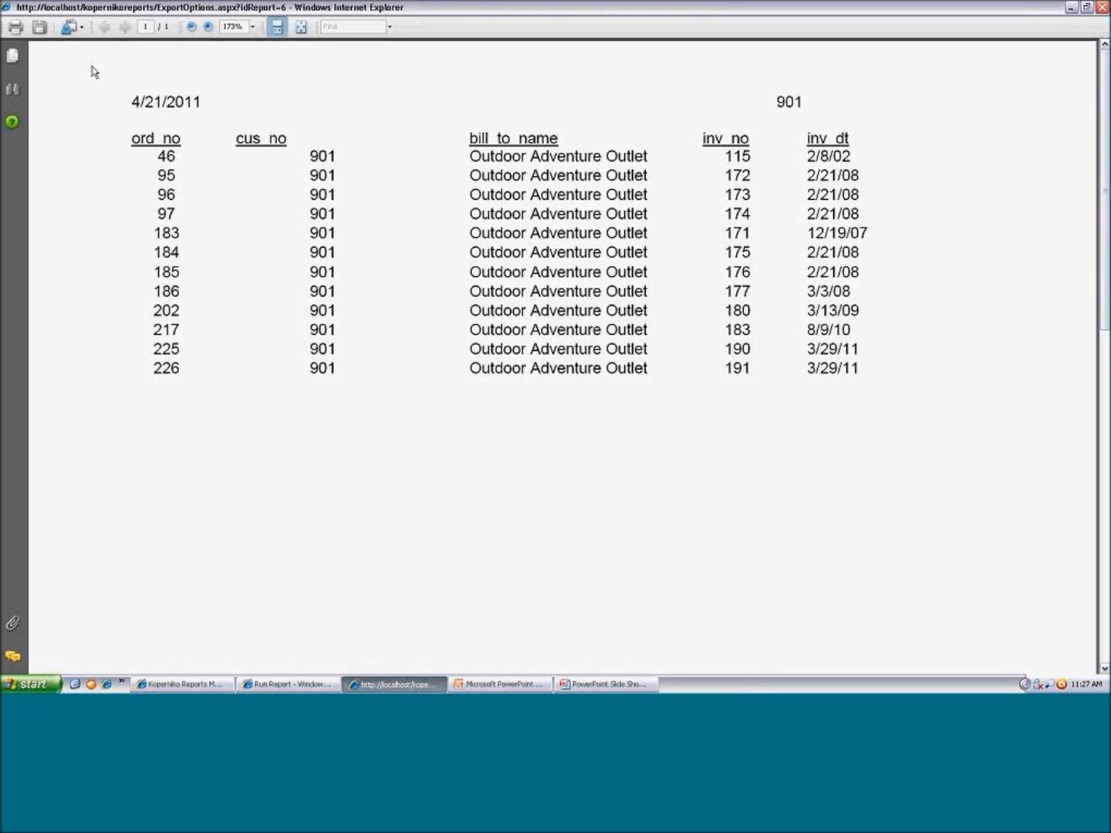
pyautogui.click(1103, 11)
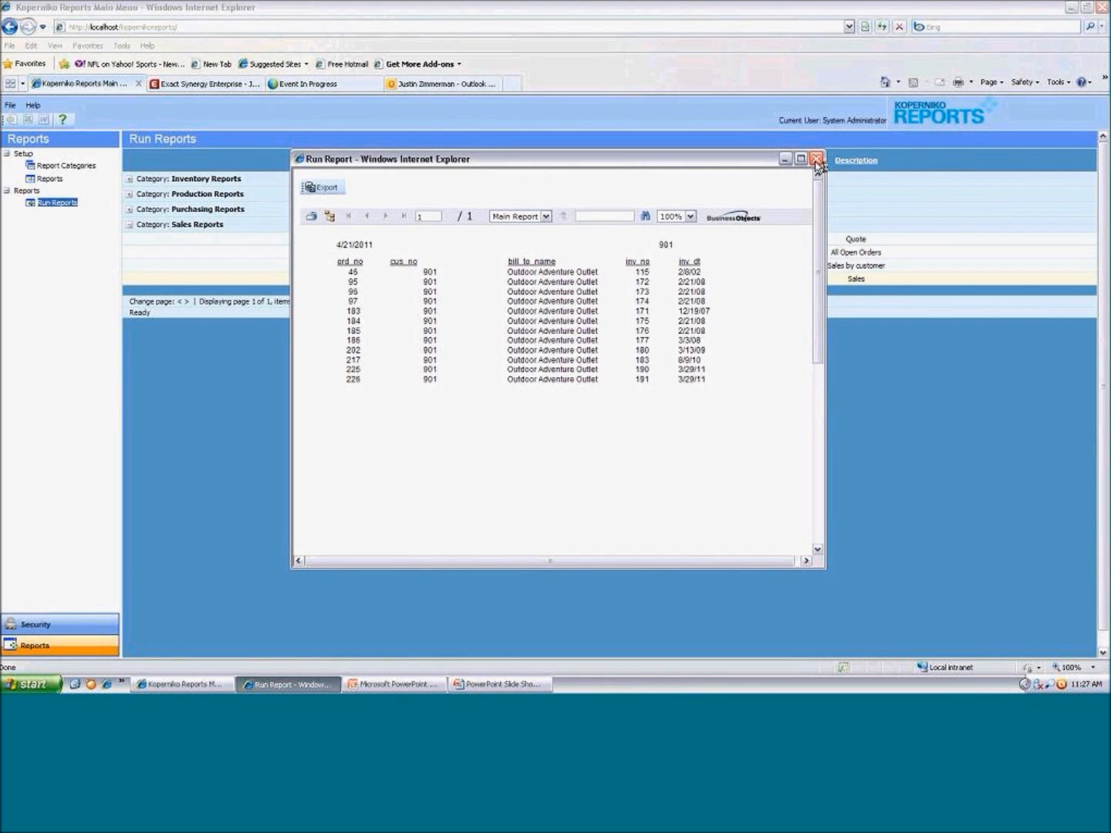
# Set the report viewer's zoom to 150%
pyautogui.click(595, 217)
pyautogui.click(690, 217)
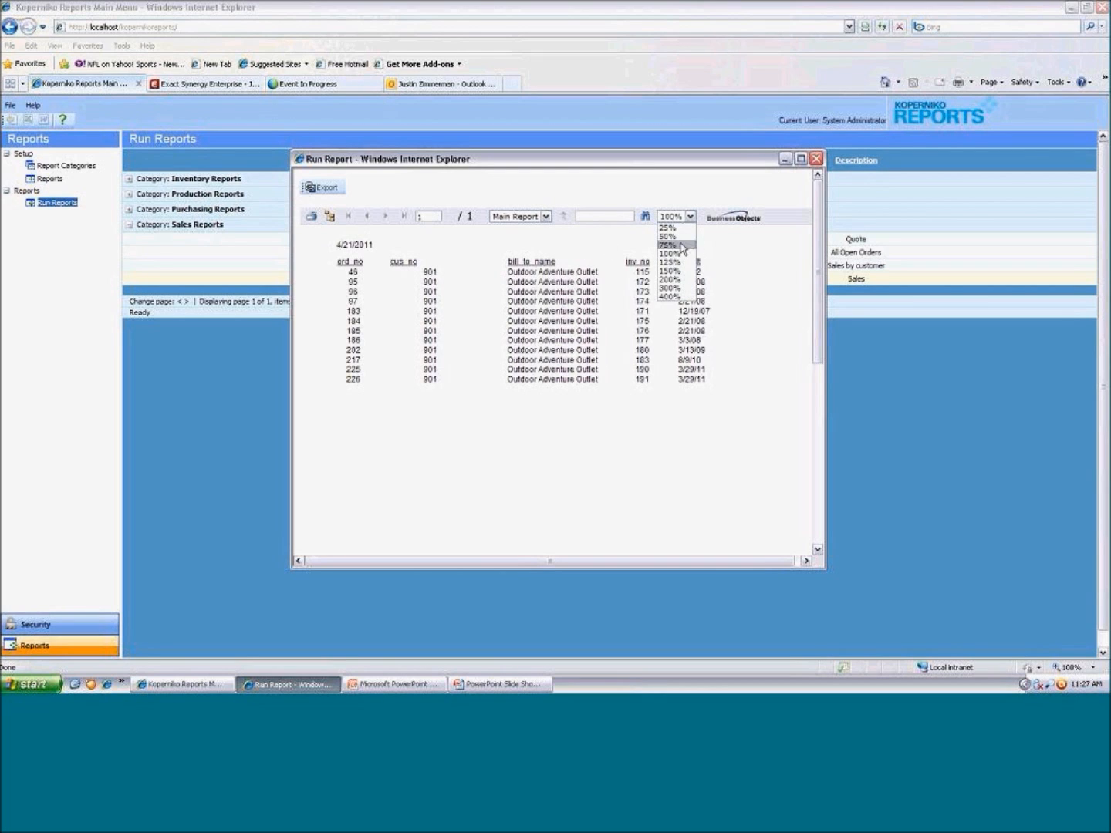
pyautogui.click(677, 271)
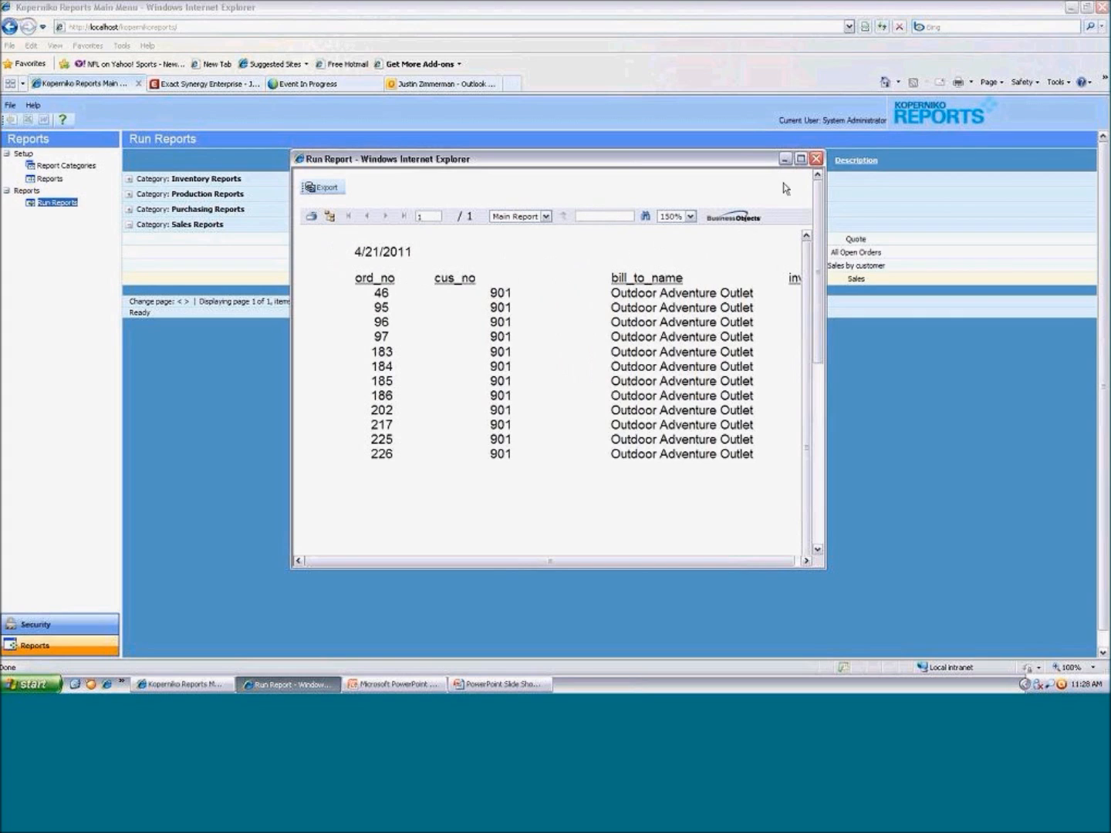
# Close the report output window and collapse the Sales Reports category in the report list
pyautogui.click(816, 160)
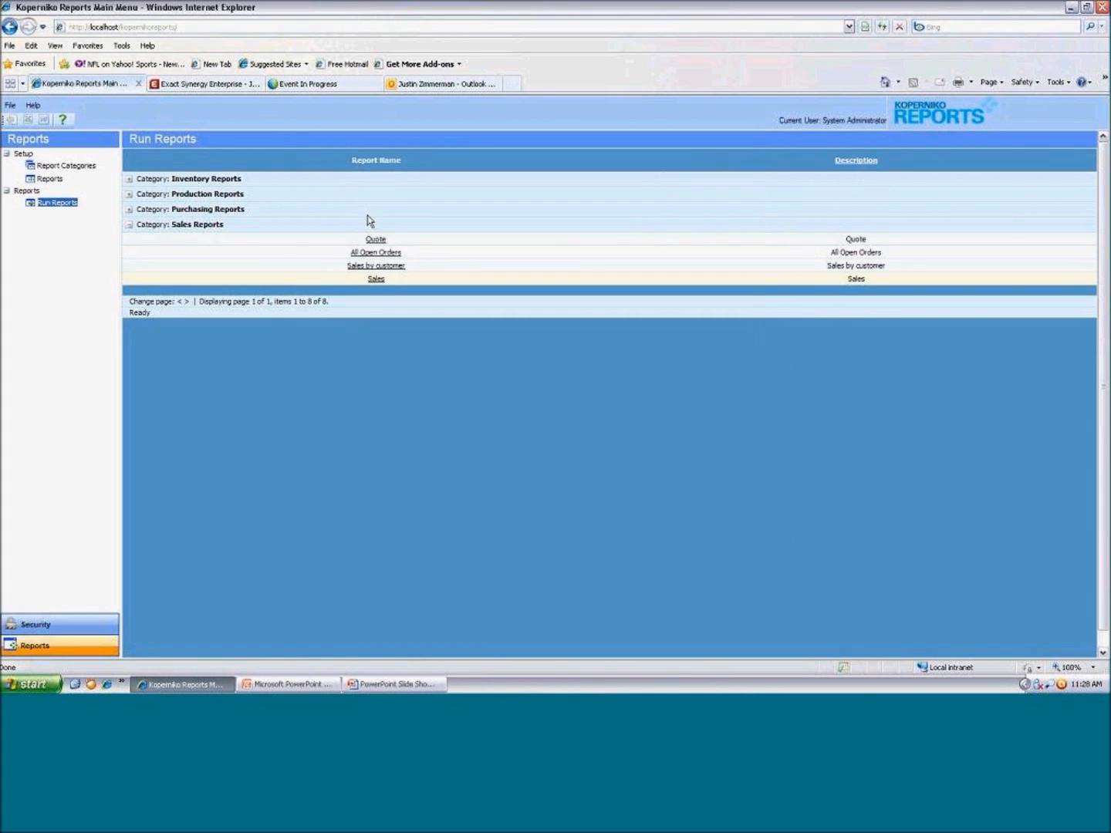
pyautogui.click(130, 226)
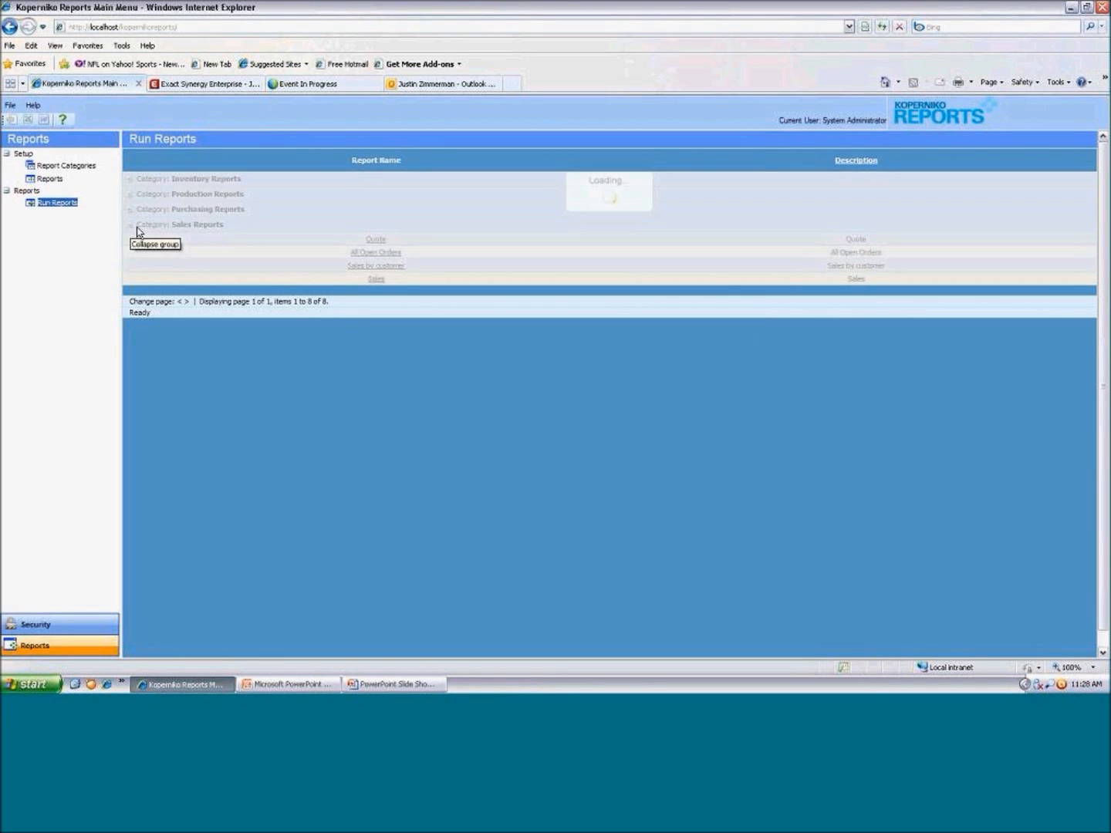